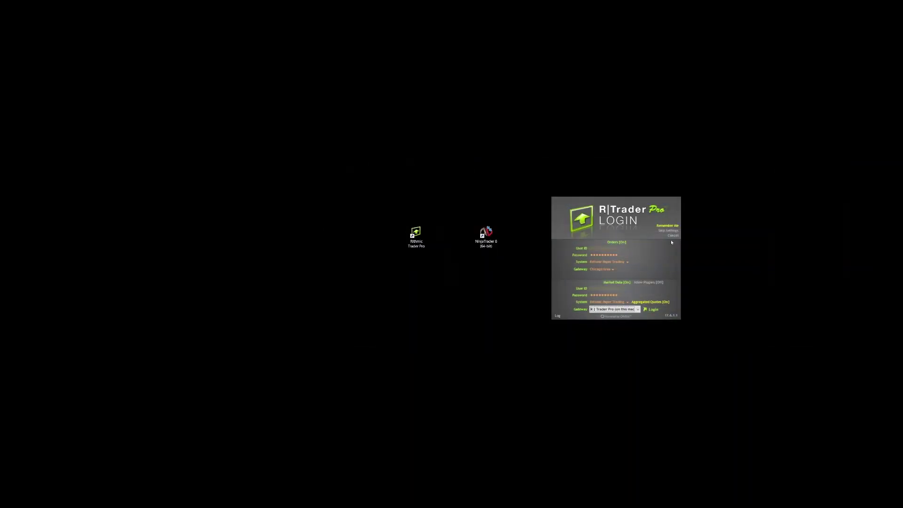
Cancel the R|Trader Pro login and launch NinjaTrader 8
{"action": "left_click", "coordinate": [672, 236]}
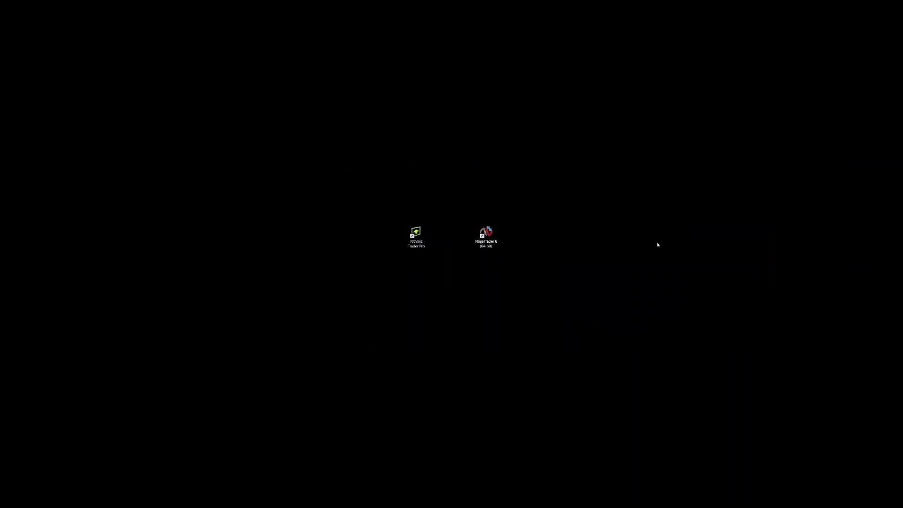
{"action": "double_click", "coordinate": [487, 233]}
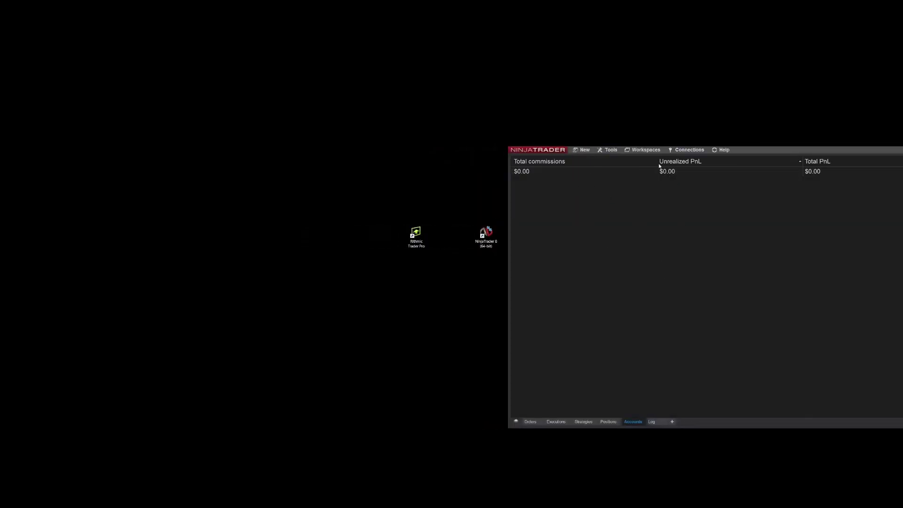
Configure a new Rithmic for NinjaTrader Brokerage connection named APEX TRADING and toggle its plug-in mode for market data
{"action": "left_click", "coordinate": [681, 151]}
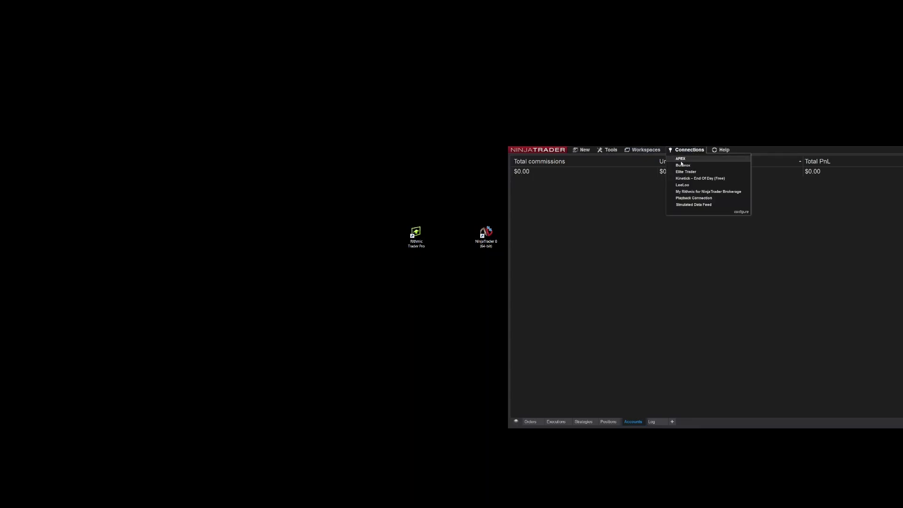
{"action": "left_click", "coordinate": [742, 212]}
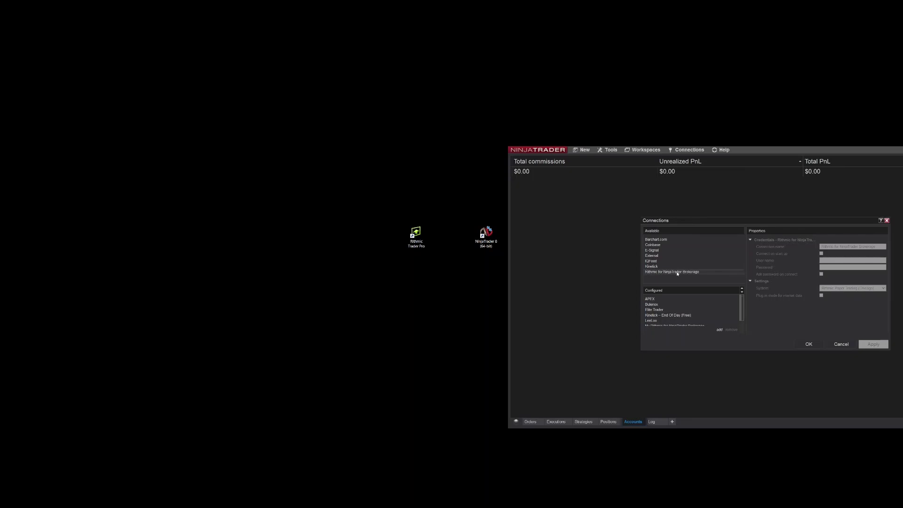
{"action": "left_click", "coordinate": [719, 330]}
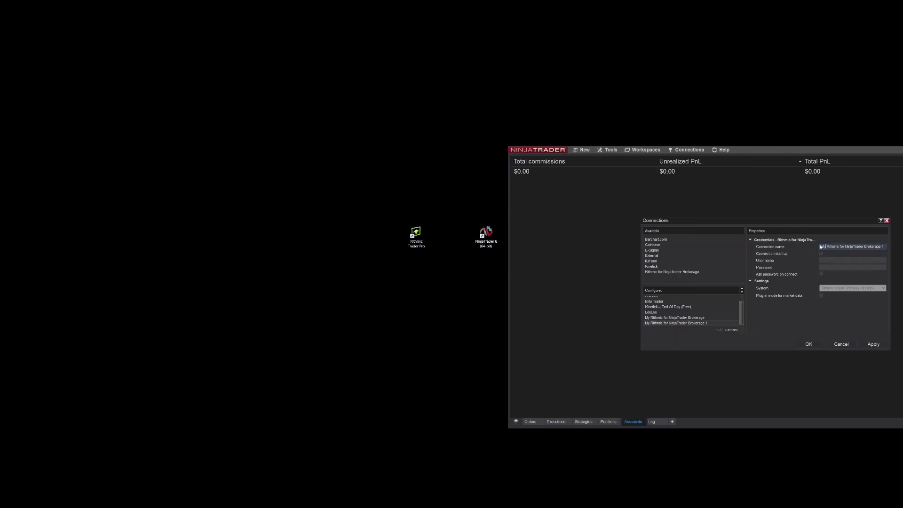
{"action": "left_click_drag", "start_coordinate": [824, 247], "coordinate": [897, 248]}
{"action": "type", "text": "APEX TRADING"}
{"action": "left_click", "coordinate": [822, 296]}
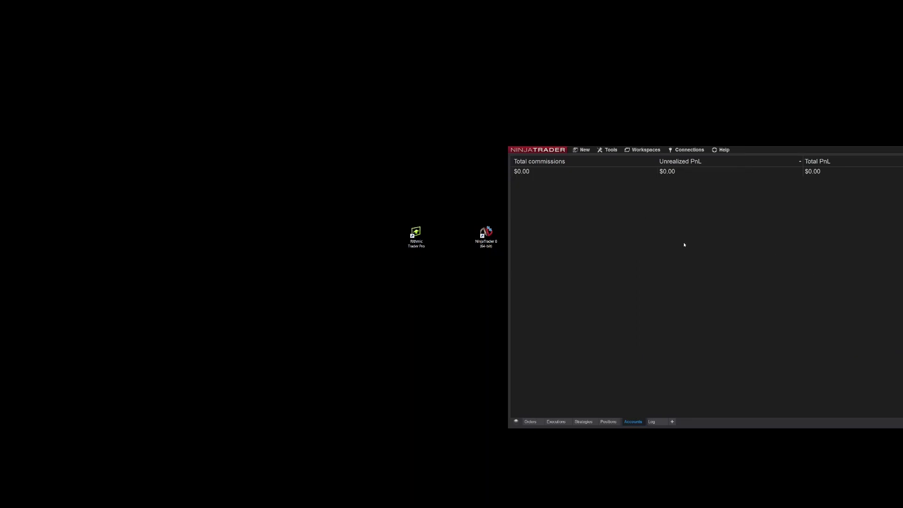
{"action": "left_click", "coordinate": [684, 151]}
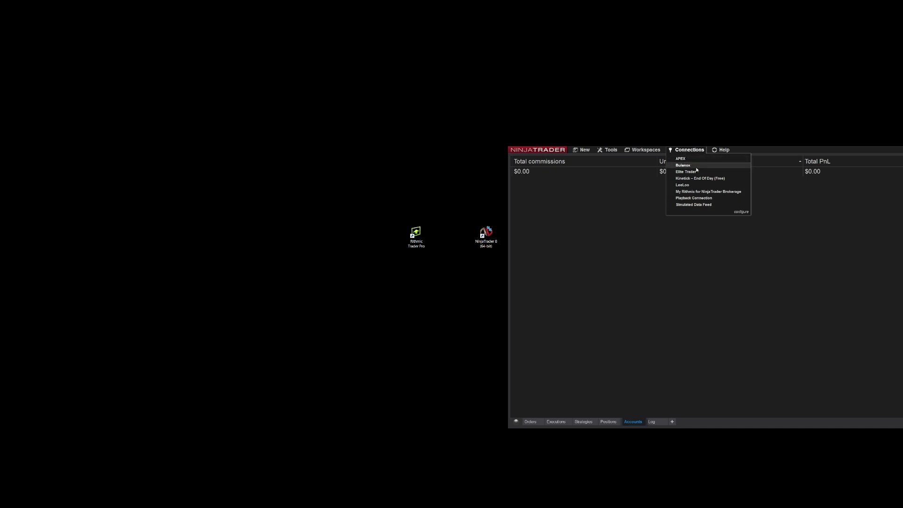
{"action": "left_click", "coordinate": [685, 150]}
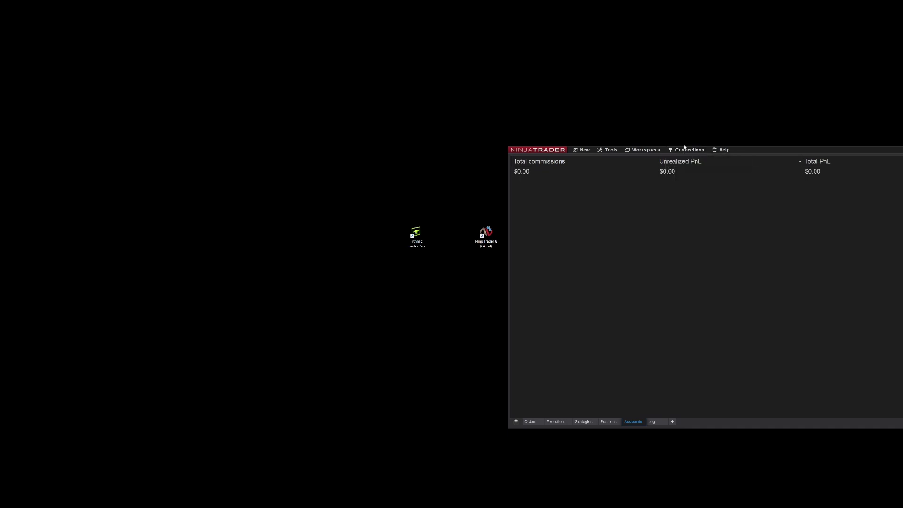
{"action": "left_click", "coordinate": [723, 150]}
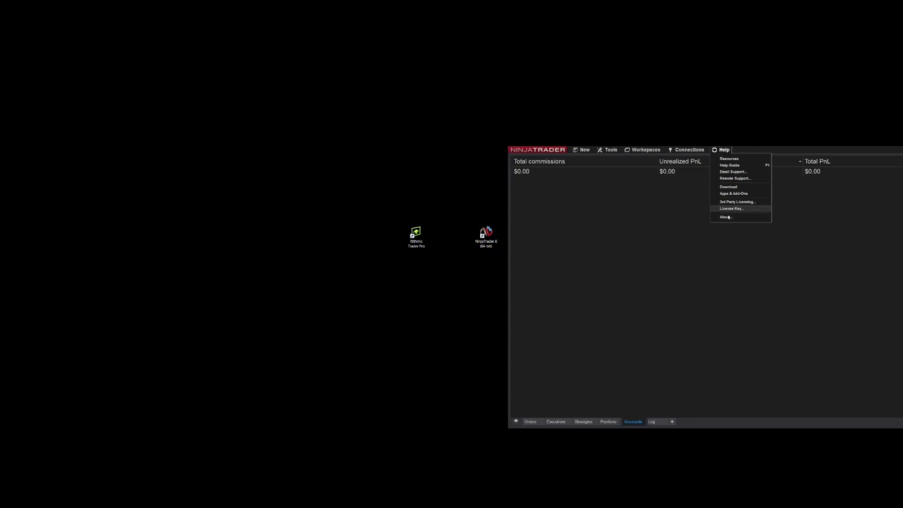
{"action": "left_click", "coordinate": [680, 224]}
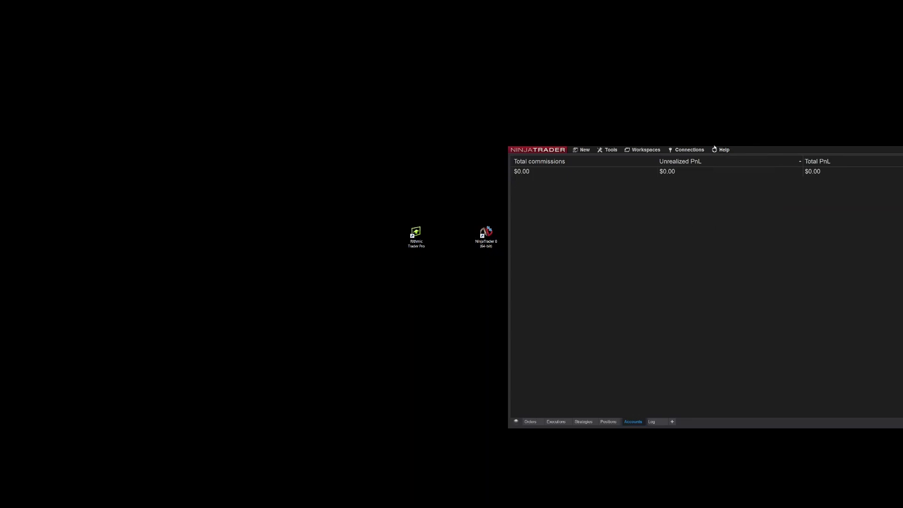
Connect the platform to the configured Bulenox connection
{"action": "left_click", "coordinate": [678, 151]}
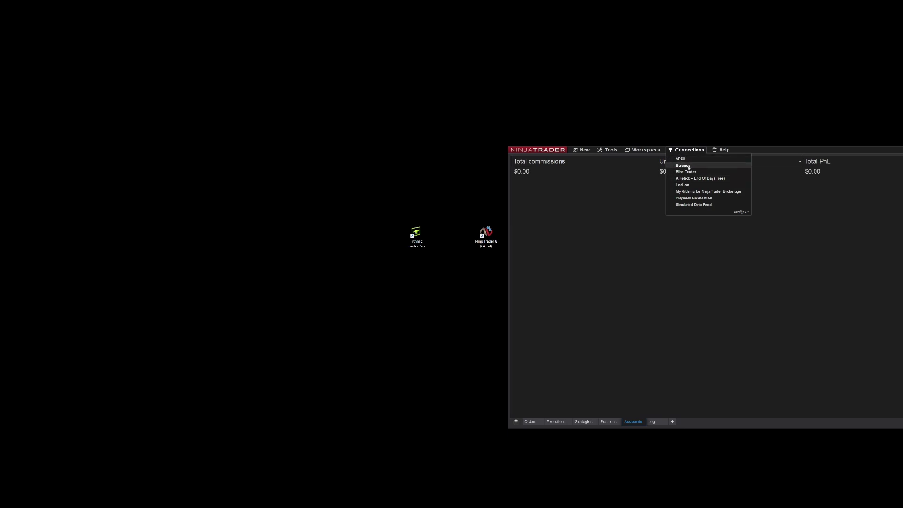
{"action": "left_click", "coordinate": [682, 165]}
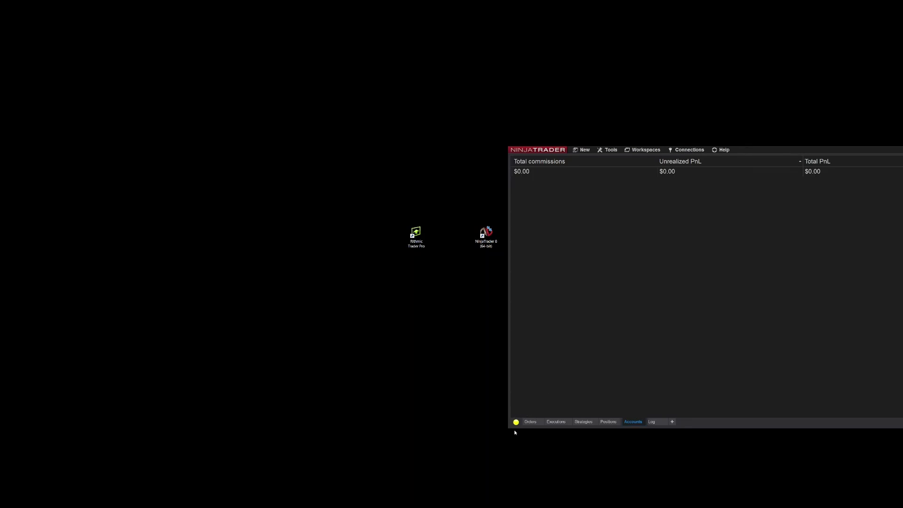
{"action": "mouse_move", "coordinate": [516, 425]}
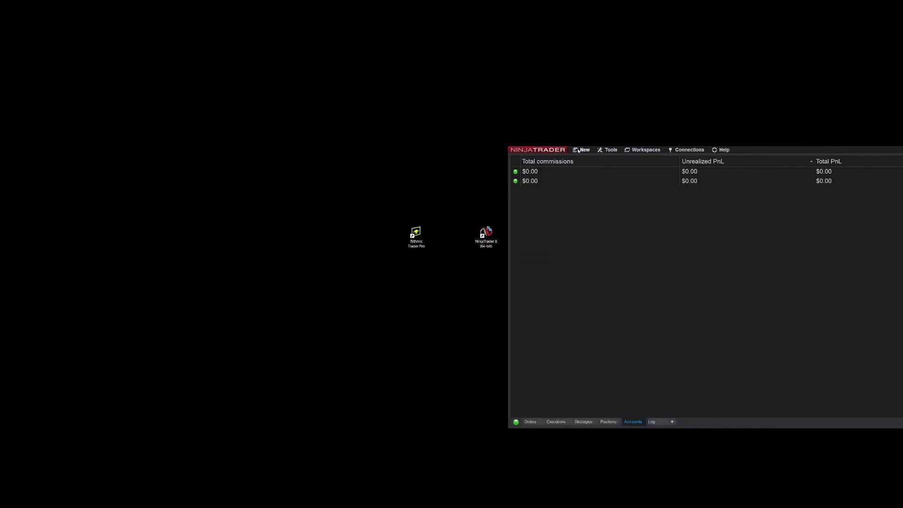
Start a new chart for the NQ 09-22 instrument with an 800-tick data series
{"action": "left_click", "coordinate": [577, 150]}
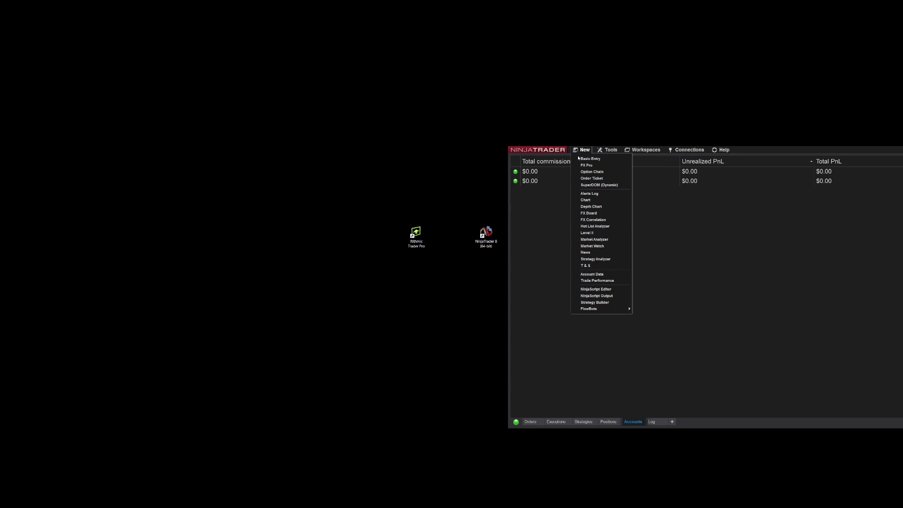
{"action": "left_click", "coordinate": [589, 200]}
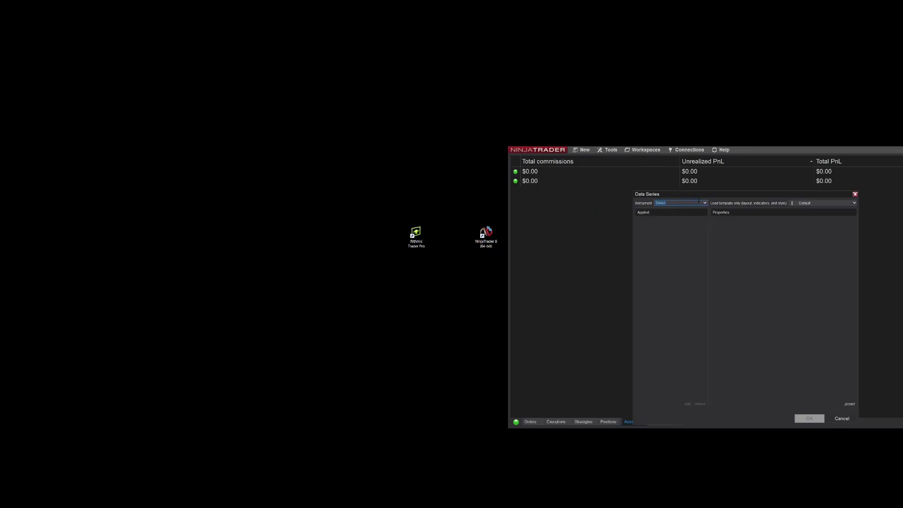
{"action": "left_click", "coordinate": [705, 203]}
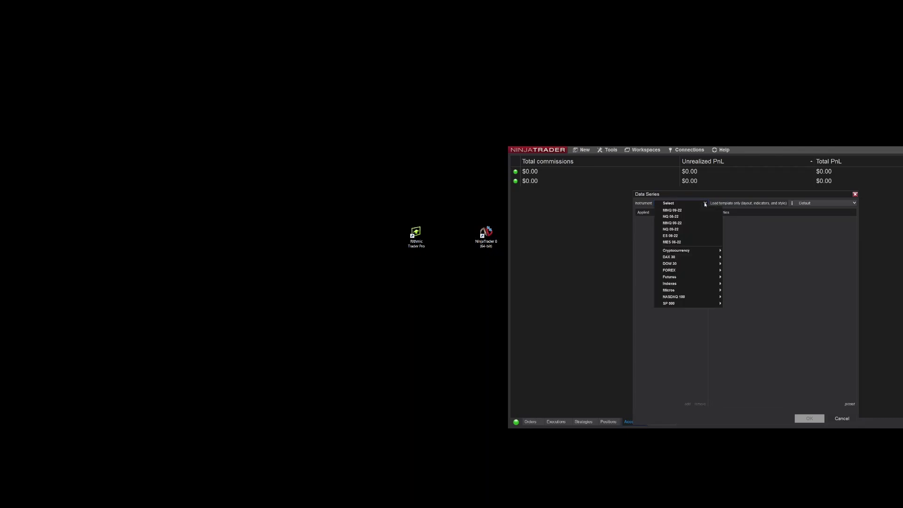
{"action": "left_click", "coordinate": [680, 229]}
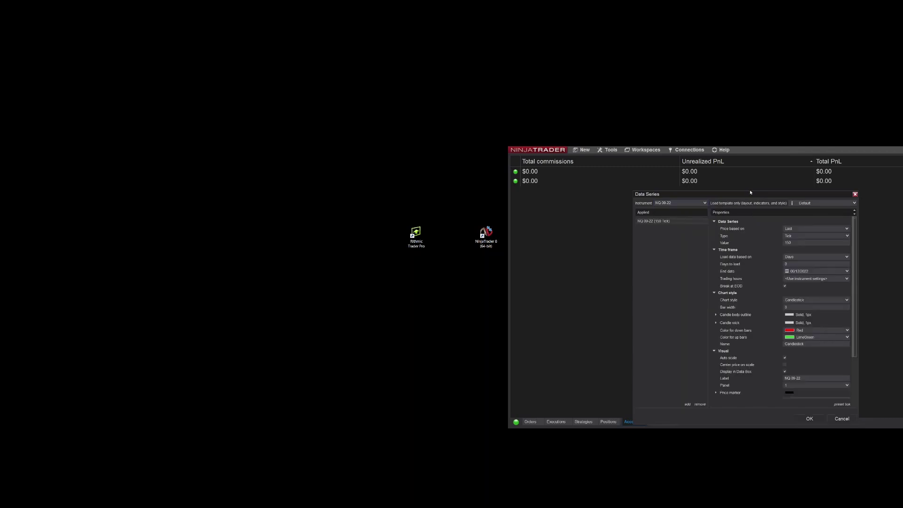
{"action": "left_click_drag", "start_coordinate": [751, 193], "coordinate": [653, 197]}
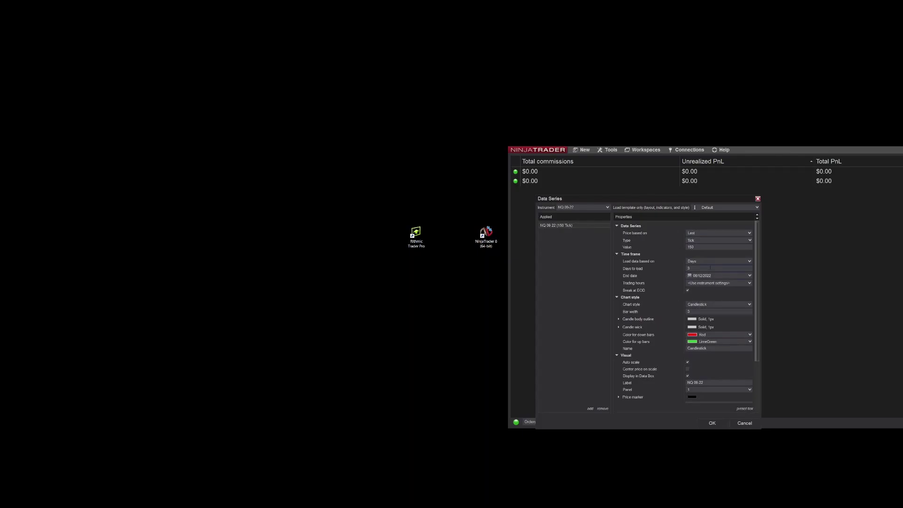
{"action": "mouse_move", "coordinate": [757, 243]}
{"action": "left_mouse_down"}
{"action": "mouse_move", "coordinate": [757, 277]}
{"action": "mouse_move", "coordinate": [749, 234]}
{"action": "left_mouse_up"}
{"action": "left_click", "coordinate": [700, 269]}
Set the trading hours break line's visibility to Off, create the chart, and dismiss the licence error
{"action": "scroll", "coordinate": [707, 261], "scroll_direction": "down", "scroll_amount": 3}
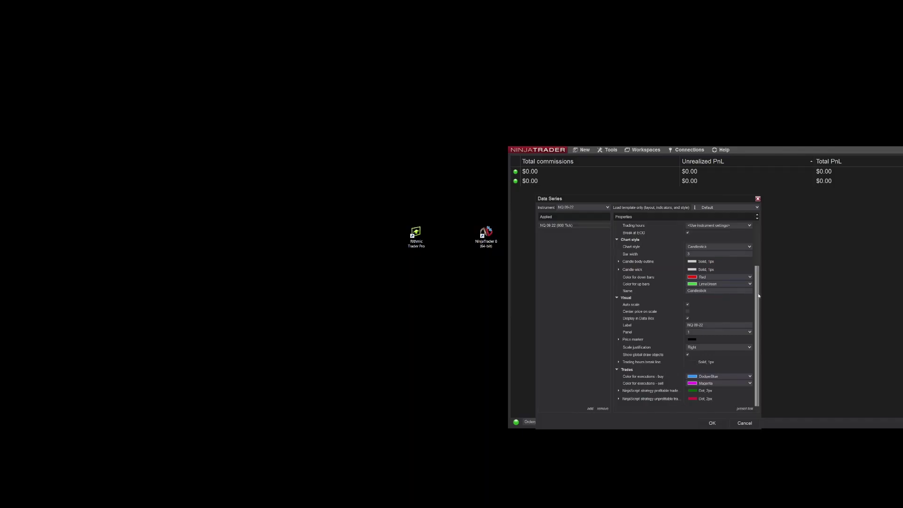
{"action": "scroll", "coordinate": [682, 329], "scroll_direction": "down", "scroll_amount": 1}
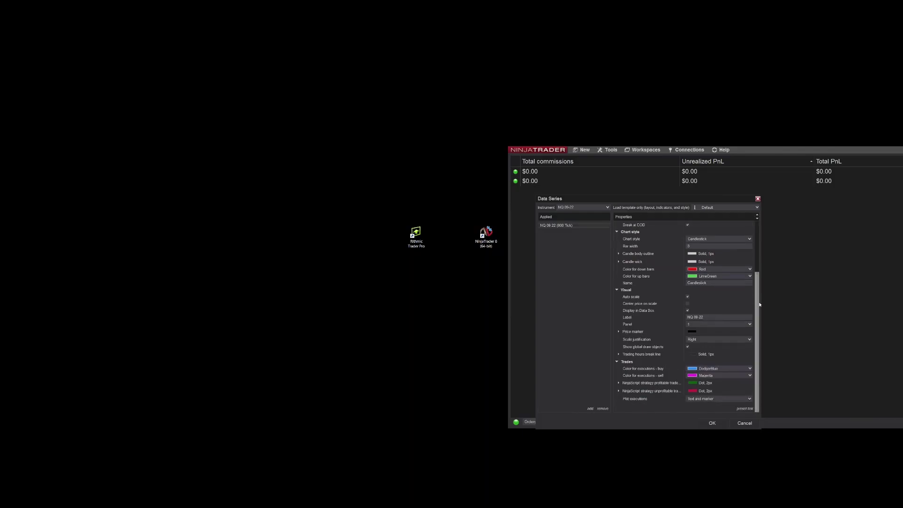
{"action": "left_click", "coordinate": [619, 355]}
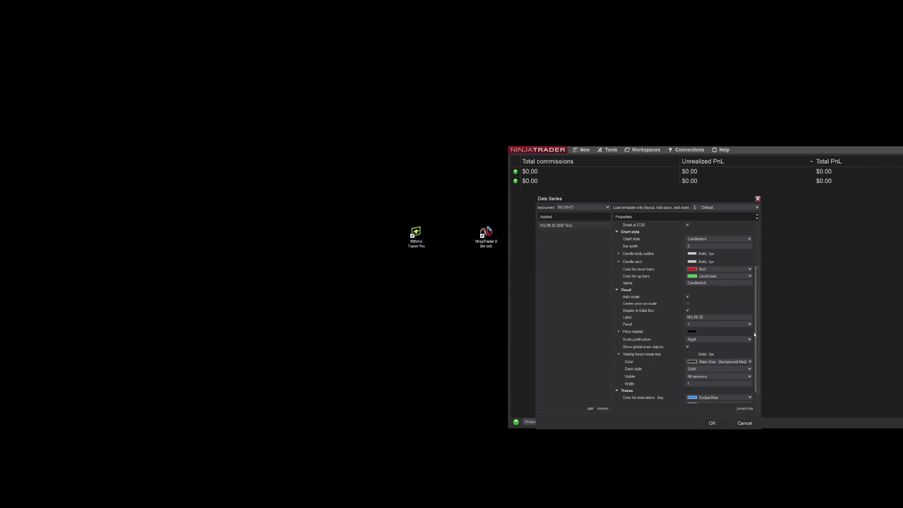
{"action": "left_click_drag", "start_coordinate": [756, 350], "coordinate": [757, 370]}
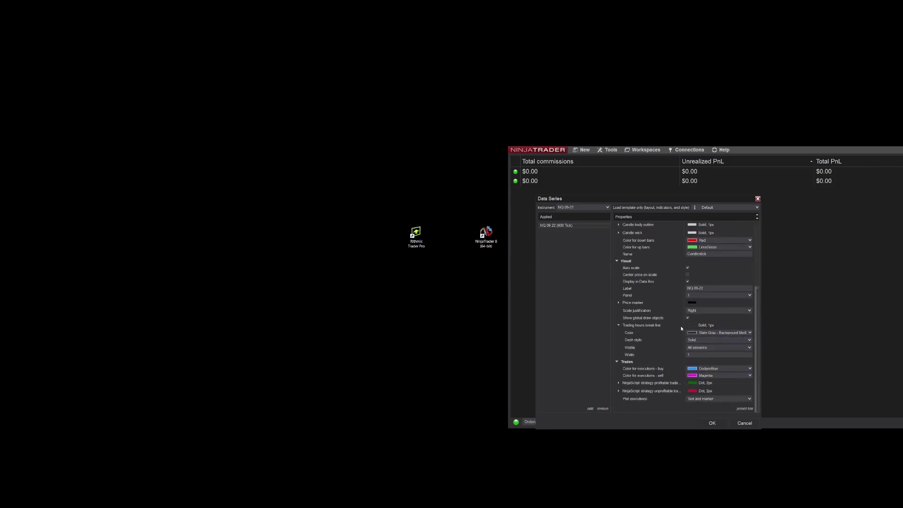
{"action": "left_click", "coordinate": [748, 340]}
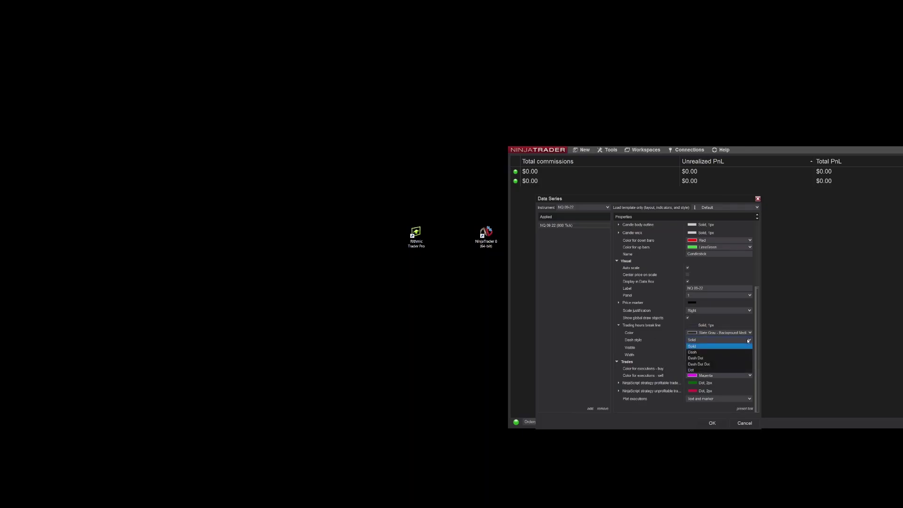
{"action": "left_click", "coordinate": [659, 341]}
{"action": "left_click", "coordinate": [696, 347]}
{"action": "left_click", "coordinate": [695, 366]}
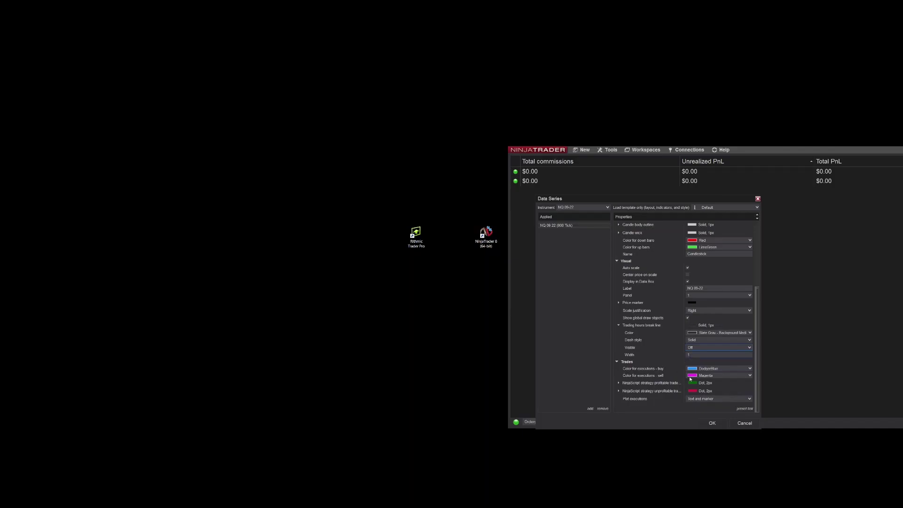
{"action": "left_click", "coordinate": [711, 423]}
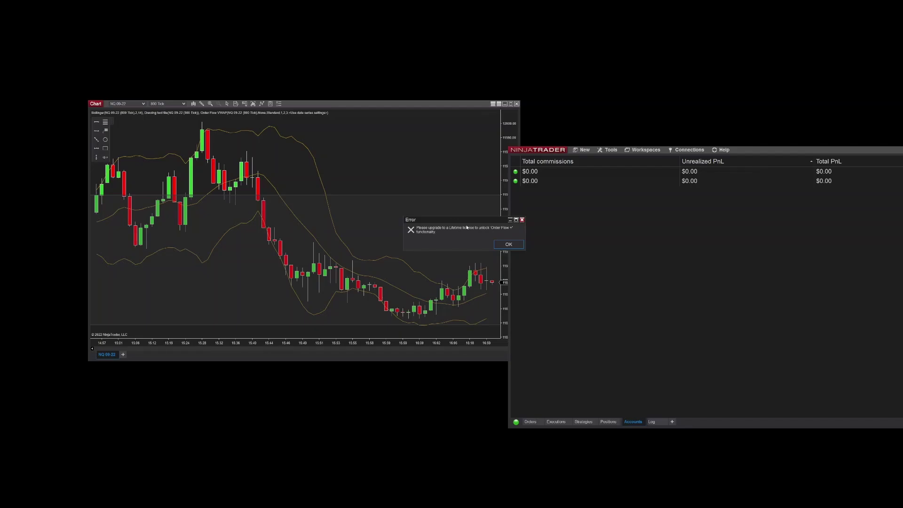
{"action": "left_click", "coordinate": [508, 245]}
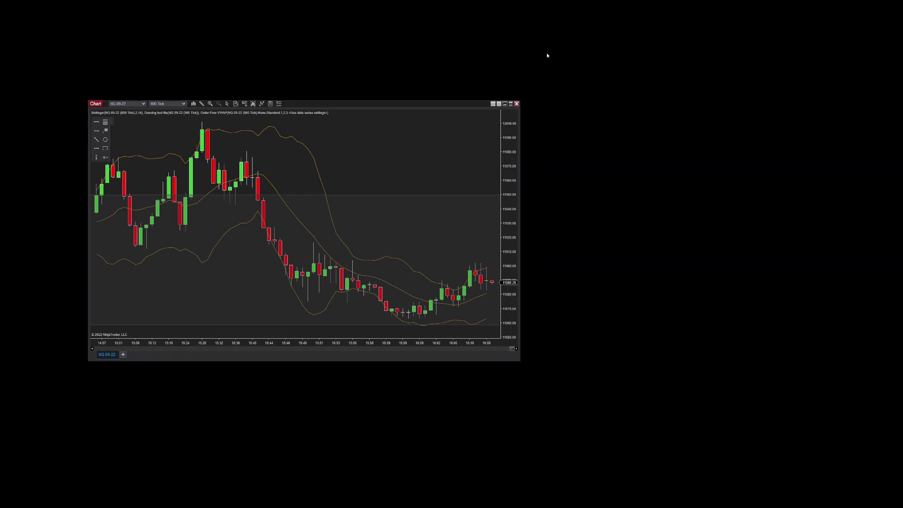
Reposition the chart window and remove the Bollinger indicator from the chart's configured indicators
{"action": "left_click_drag", "start_coordinate": [330, 110], "coordinate": [692, 128]}
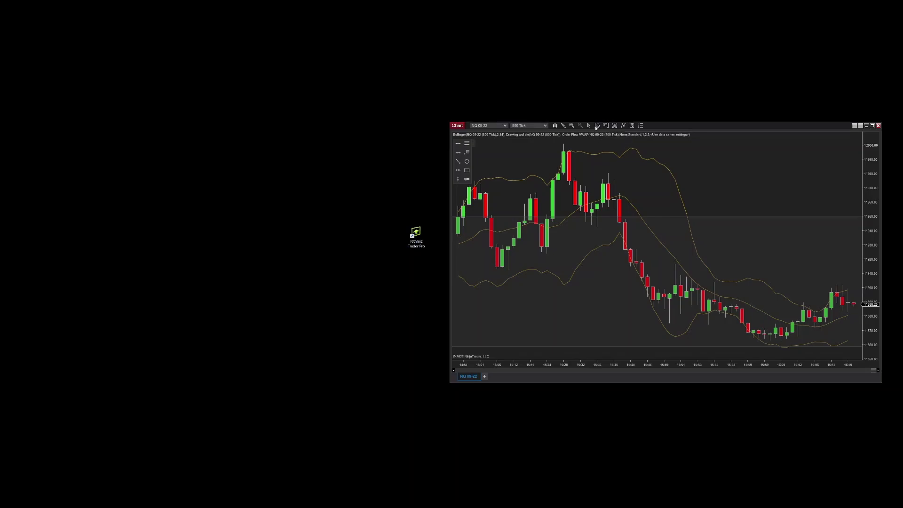
{"action": "left_click", "coordinate": [623, 126]}
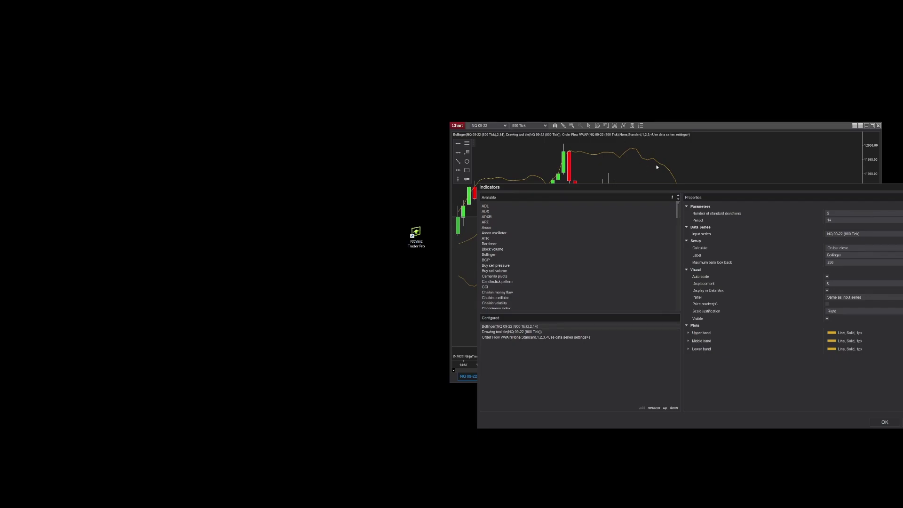
{"action": "left_click_drag", "start_coordinate": [647, 189], "coordinate": [616, 165]}
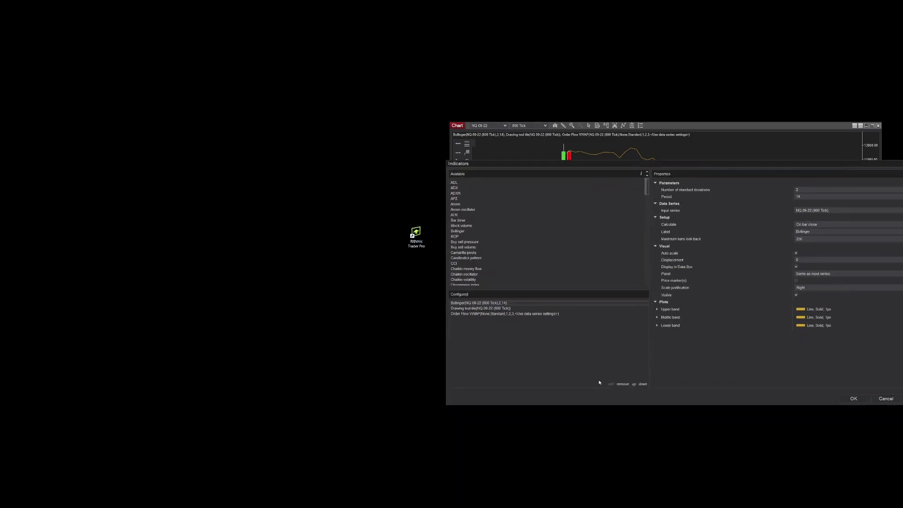
{"action": "left_click", "coordinate": [620, 384]}
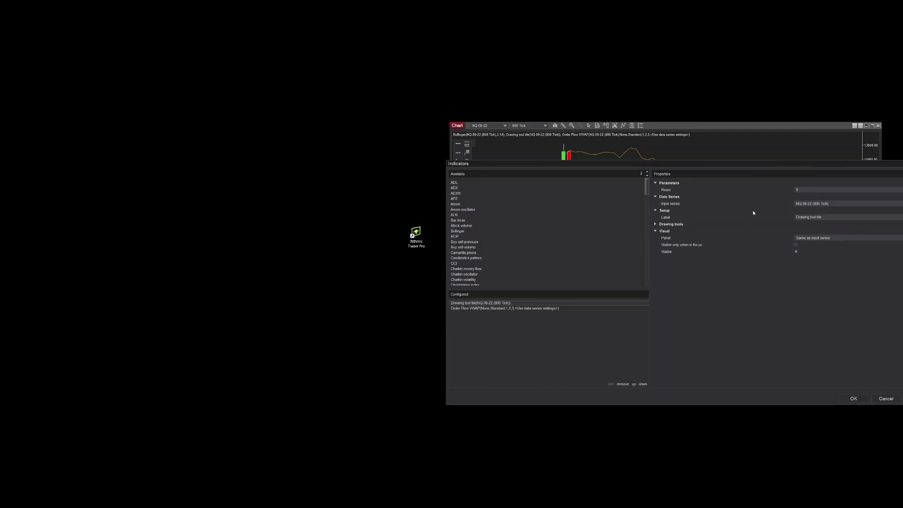
Review the tools enabled in the drawing tool tile and remove Order Flow VWAP from the configured indicators
{"action": "left_click", "coordinate": [655, 224]}
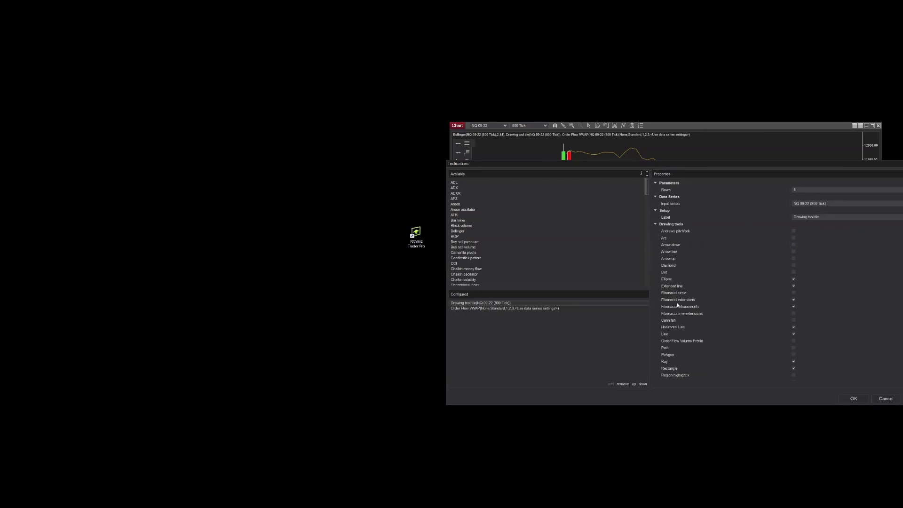
{"action": "scroll", "coordinate": [700, 292], "scroll_direction": "down", "scroll_amount": 1}
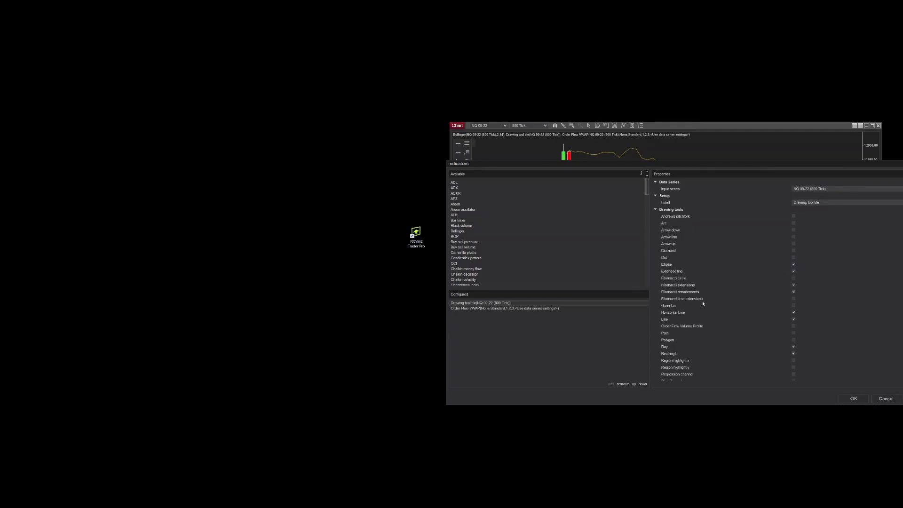
{"action": "left_click", "coordinate": [540, 308]}
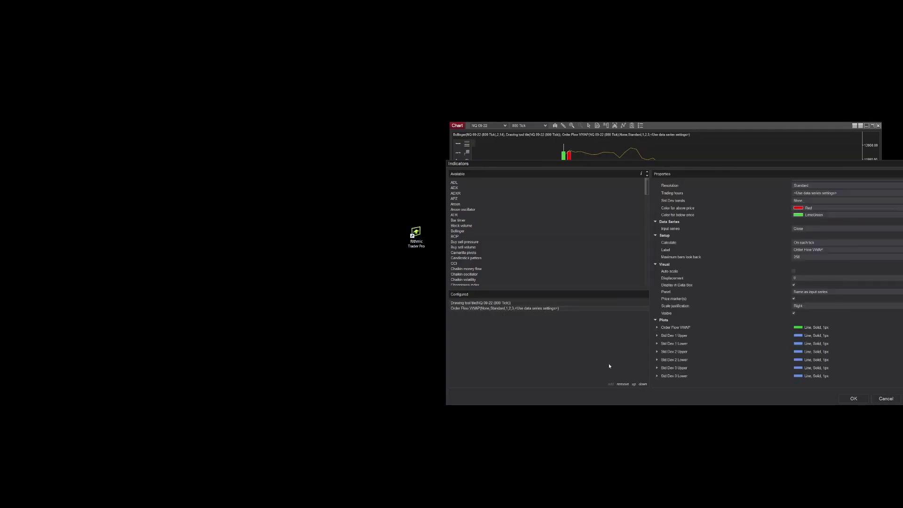
{"action": "left_click", "coordinate": [623, 384]}
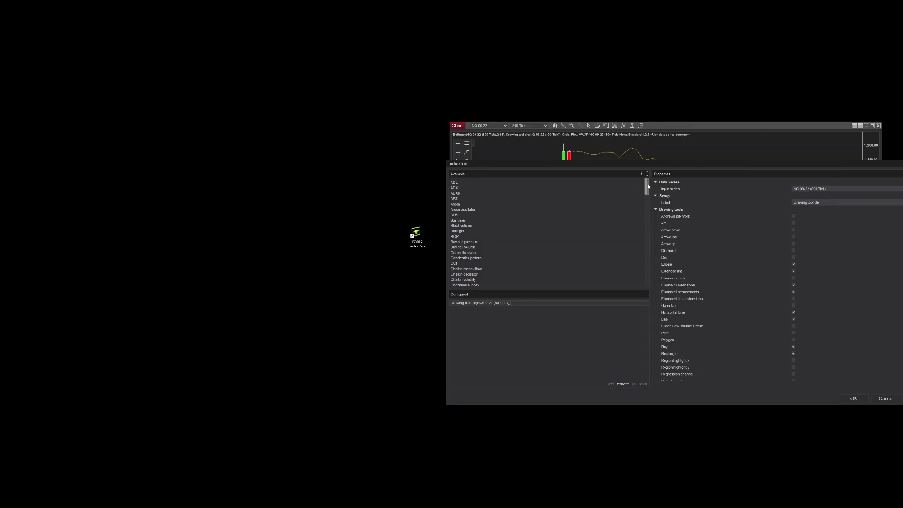
Add two EMA indicators, one SMA and one VWAP8 to the chart's configured indicators
{"action": "left_click_drag", "start_coordinate": [649, 187], "coordinate": [648, 212]}
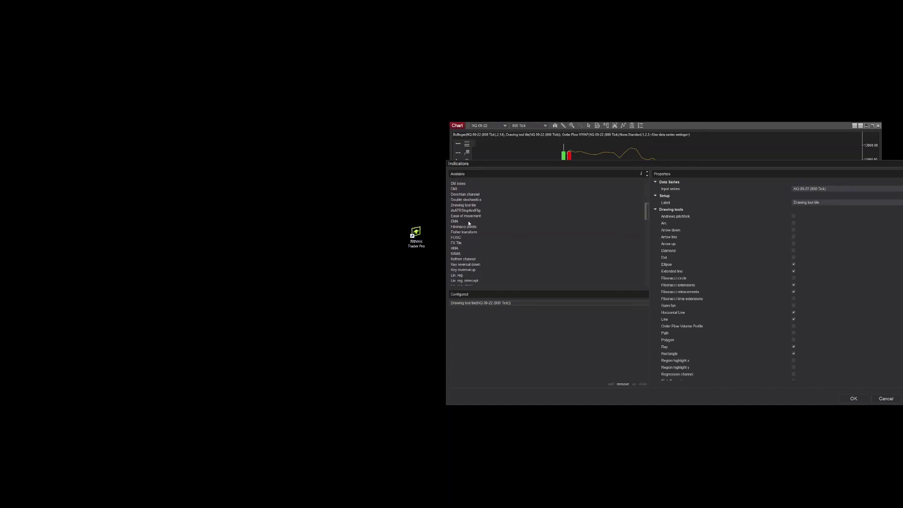
{"action": "left_click", "coordinate": [453, 221]}
{"action": "double_click", "coordinate": [454, 223]}
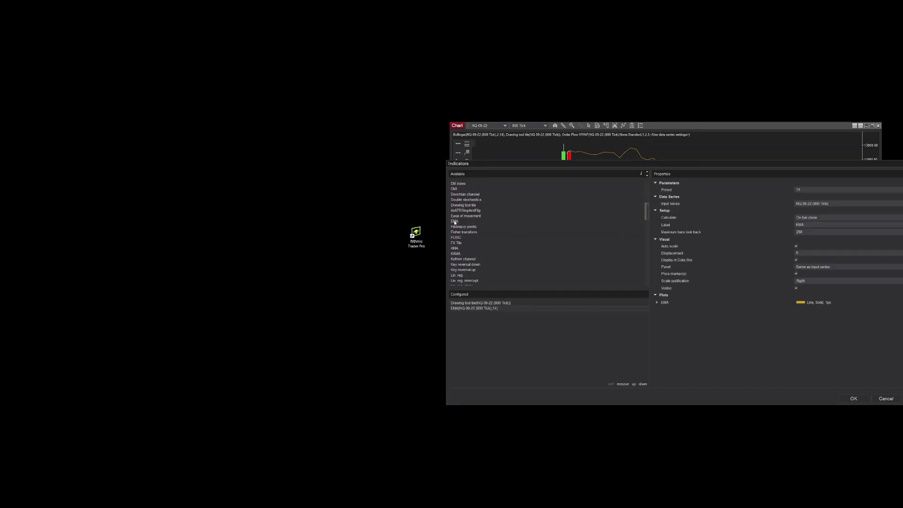
{"action": "double_click", "coordinate": [454, 222]}
{"action": "left_click_drag", "start_coordinate": [646, 215], "coordinate": [645, 256]}
{"action": "double_click", "coordinate": [453, 232]}
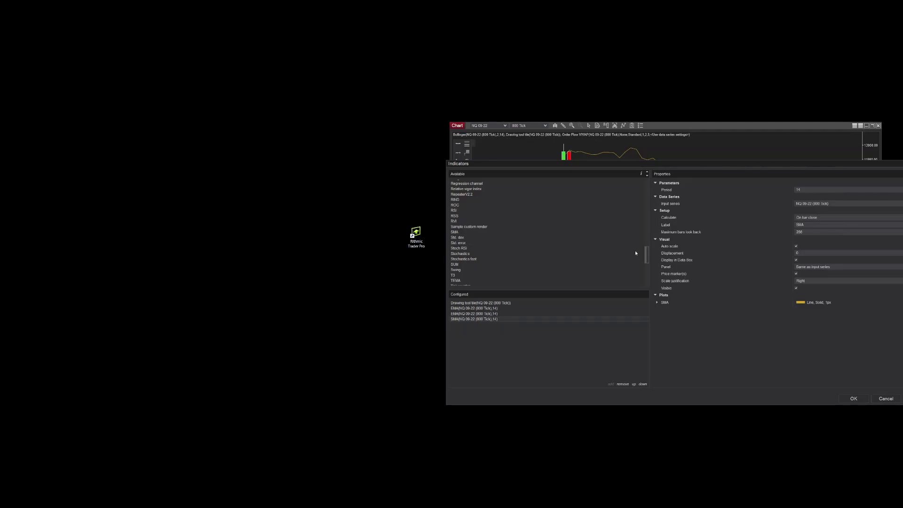
{"action": "left_click_drag", "start_coordinate": [646, 251], "coordinate": [647, 269]}
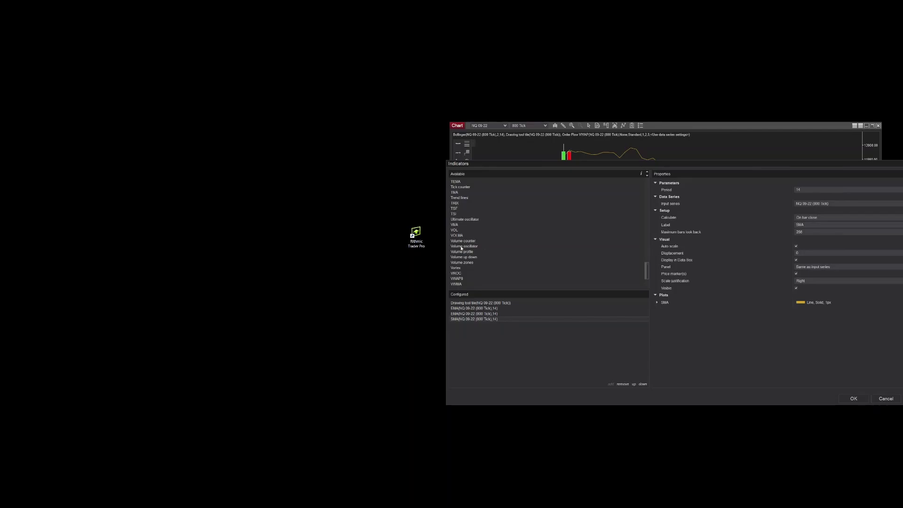
{"action": "left_click", "coordinate": [458, 279]}
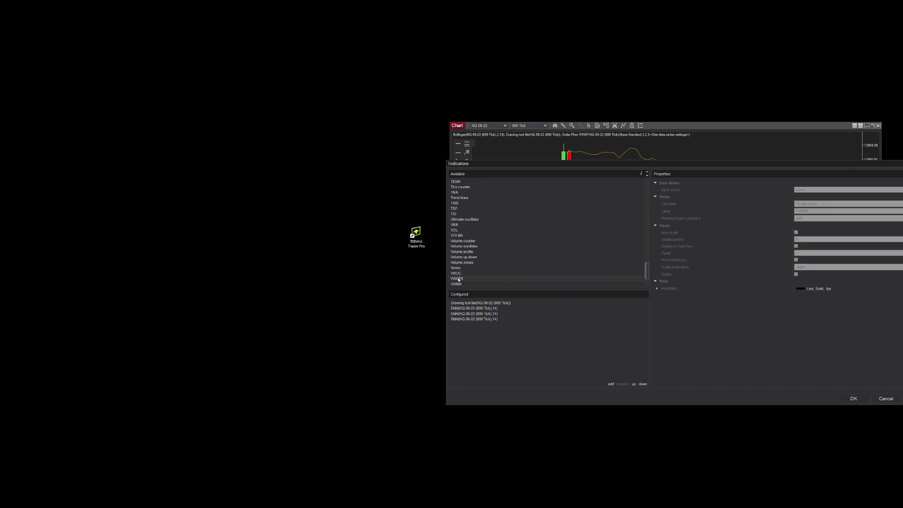
{"action": "double_click", "coordinate": [458, 279]}
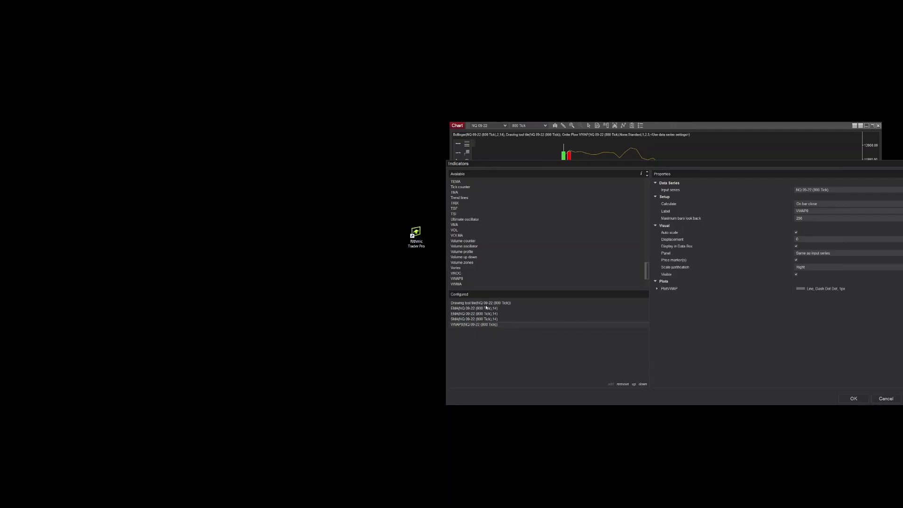
Set the first EMA's period to 25 and its plot color to SteelBlue
{"action": "left_click", "coordinate": [461, 309]}
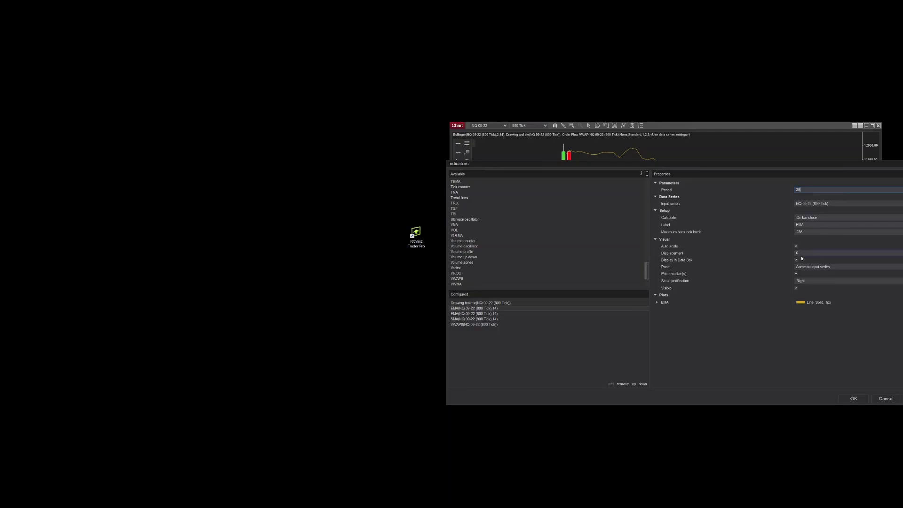
{"action": "left_click", "coordinate": [799, 305]}
{"action": "left_click", "coordinate": [657, 302]}
{"action": "left_click", "coordinate": [862, 310]}
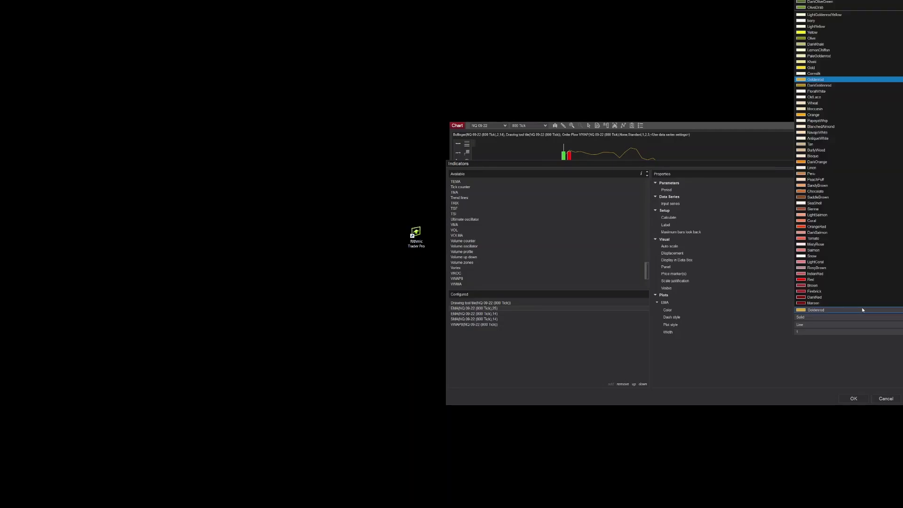
{"action": "scroll", "coordinate": [818, 197], "scroll_direction": "down", "scroll_amount": 5}
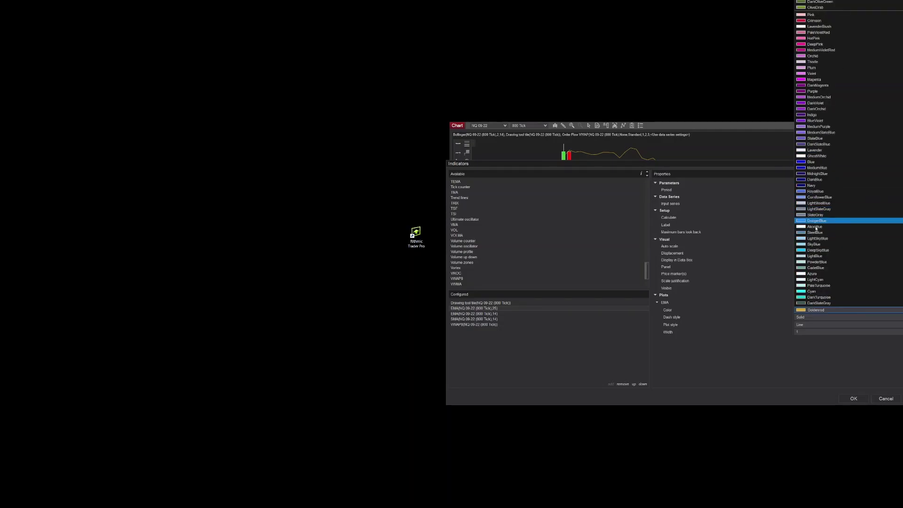
{"action": "left_click", "coordinate": [816, 233]}
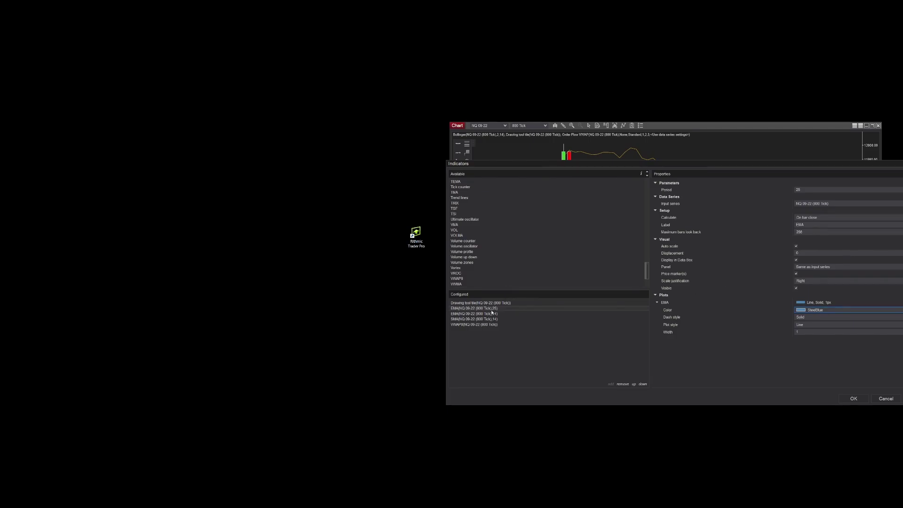
Set the second EMA's period to 200 and its plot color to Green
{"action": "left_click", "coordinate": [489, 314]}
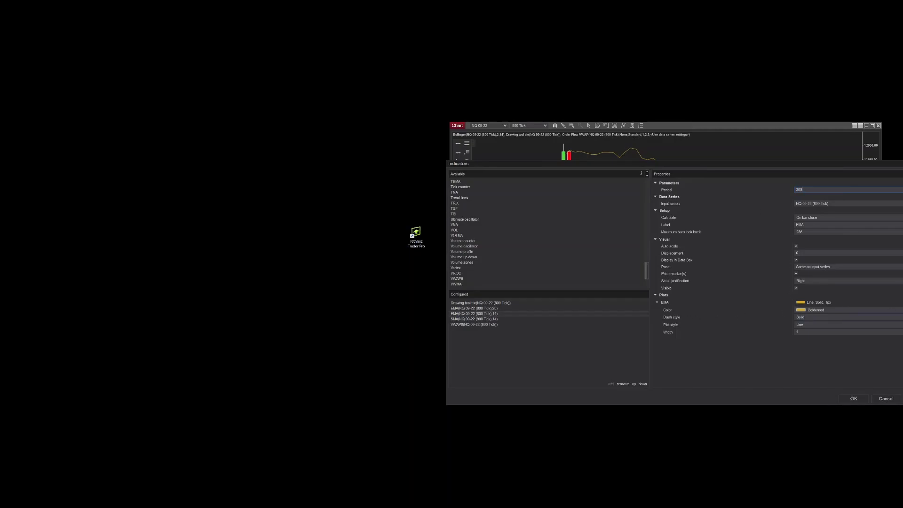
{"action": "left_click", "coordinate": [842, 310]}
{"action": "scroll", "coordinate": [845, 175], "scroll_direction": "up", "scroll_amount": 10}
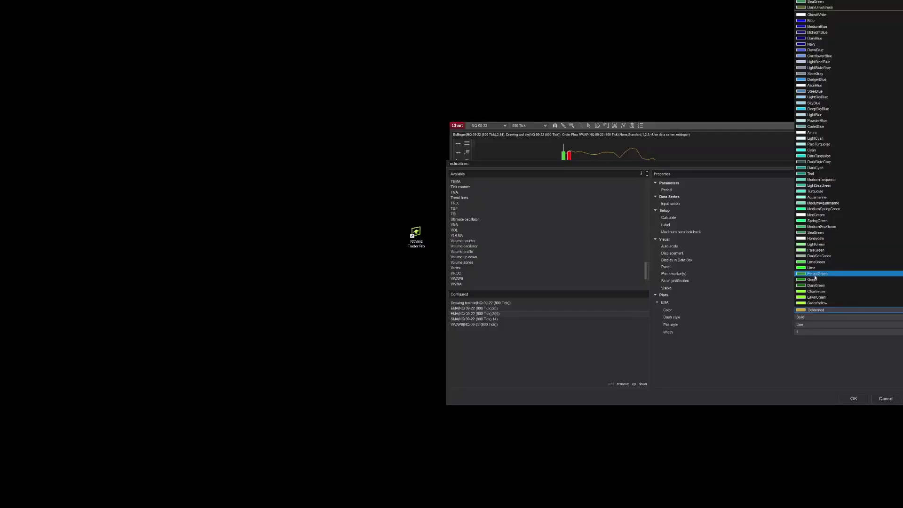
{"action": "left_click", "coordinate": [814, 280]}
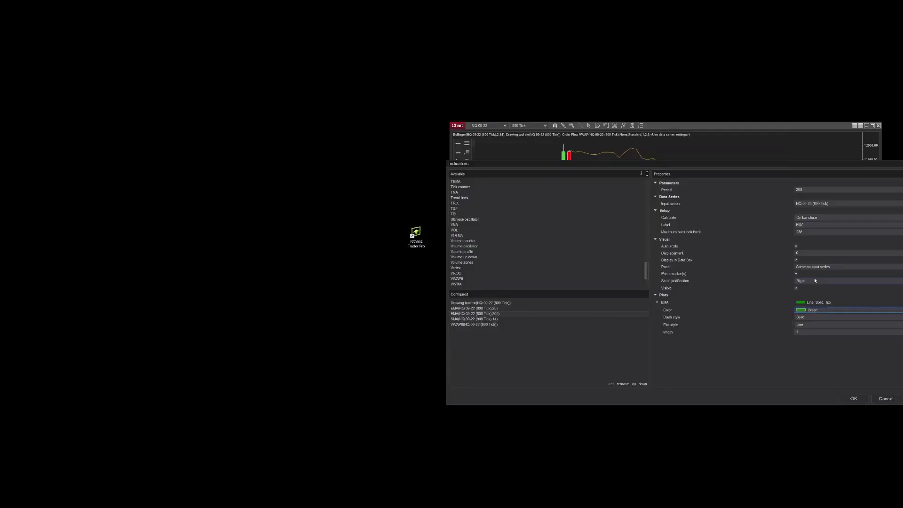
Set the SMA's plot color to Yellow and period to 50, and accept the indicator settings for the chart
{"action": "left_click", "coordinate": [486, 320]}
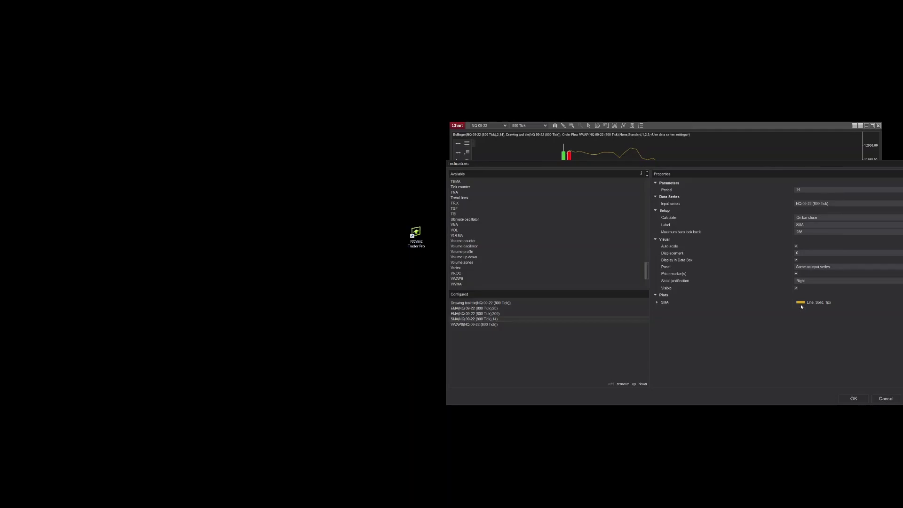
{"action": "double_click", "coordinate": [693, 305]}
{"action": "left_click", "coordinate": [827, 310]}
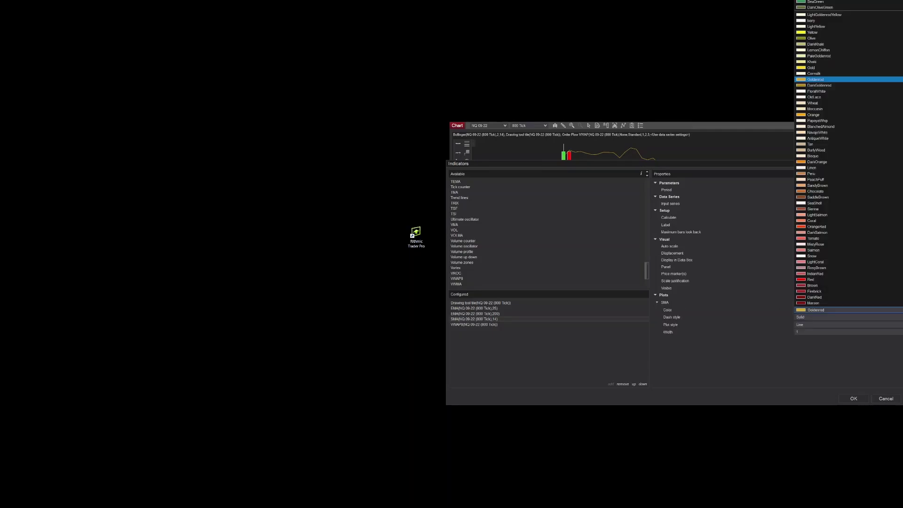
{"action": "scroll", "coordinate": [867, 197], "scroll_direction": "up", "scroll_amount": 9}
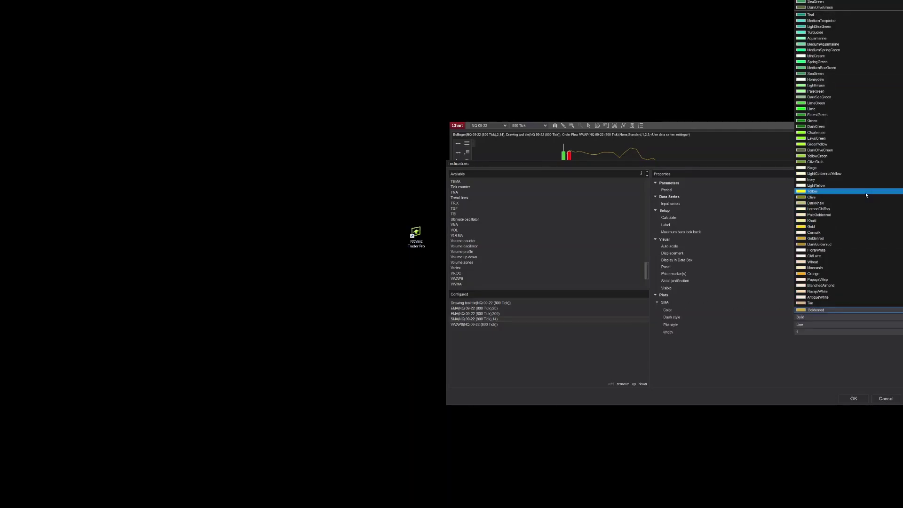
{"action": "scroll", "coordinate": [868, 195], "scroll_direction": "down", "scroll_amount": 9}
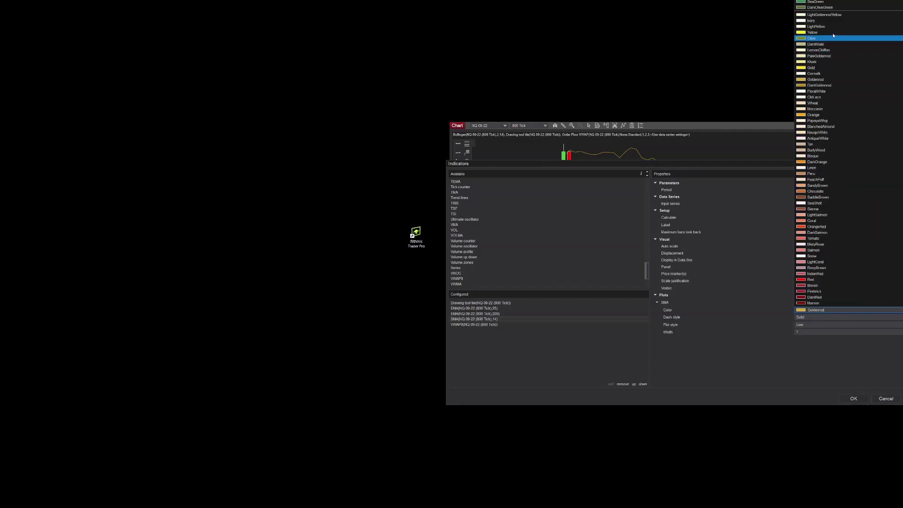
{"action": "left_click", "coordinate": [833, 32]}
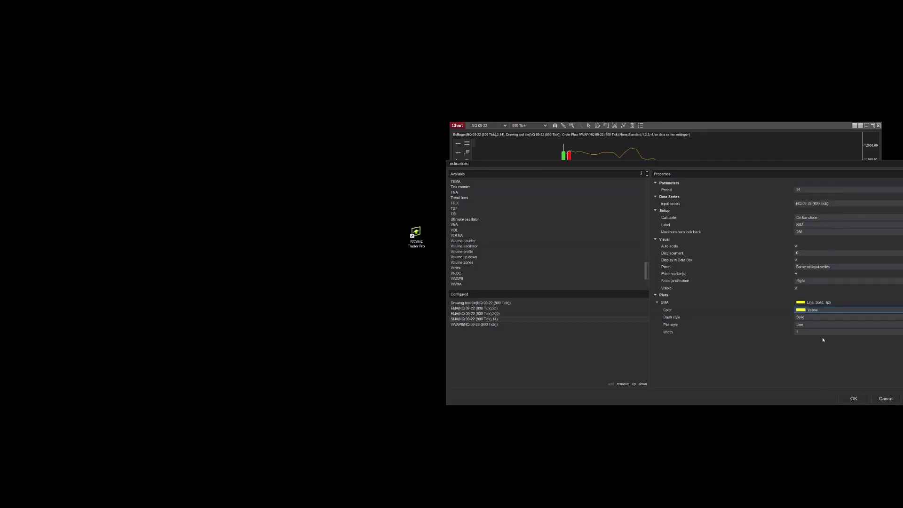
{"action": "left_click", "coordinate": [771, 192]}
{"action": "left_click", "coordinate": [458, 326]}
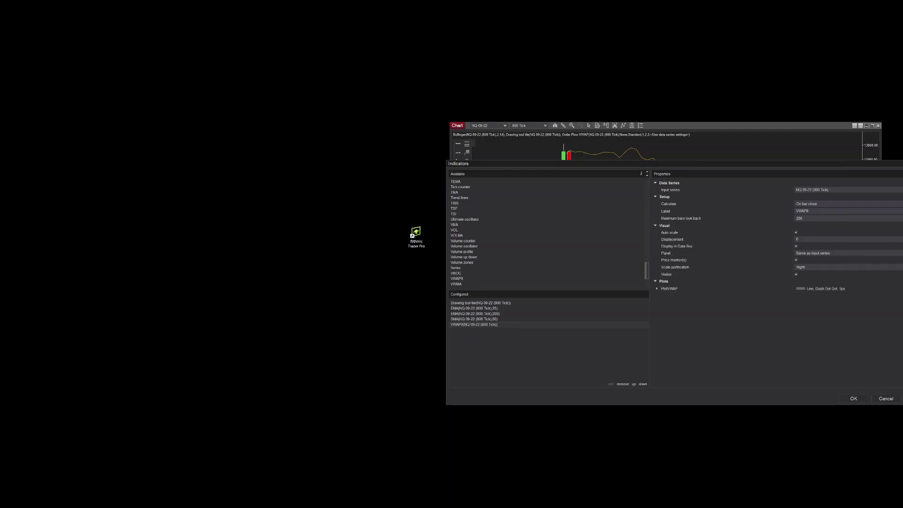
{"action": "left_click", "coordinate": [854, 399]}
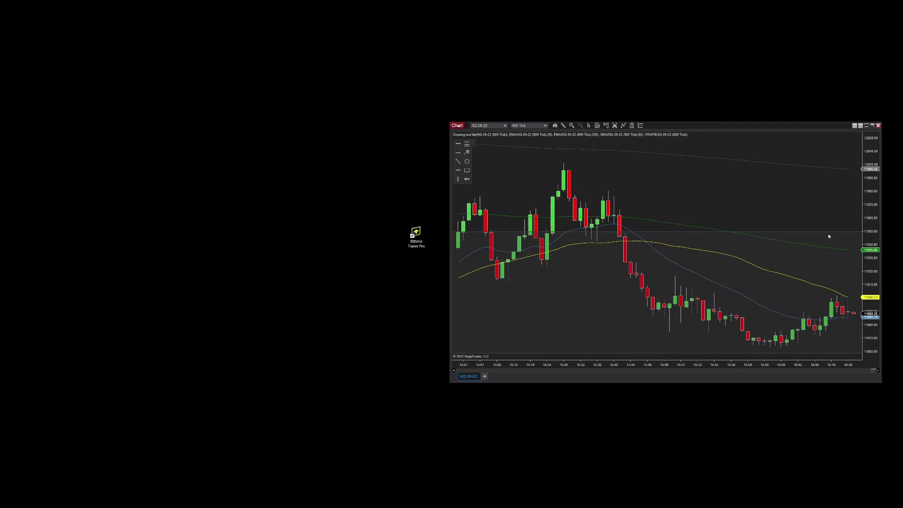
Compress the chart's price and time scales and shift the bars to leave blank space after the latest one
{"action": "left_click_drag", "start_coordinate": [872, 179], "coordinate": [873, 226]}
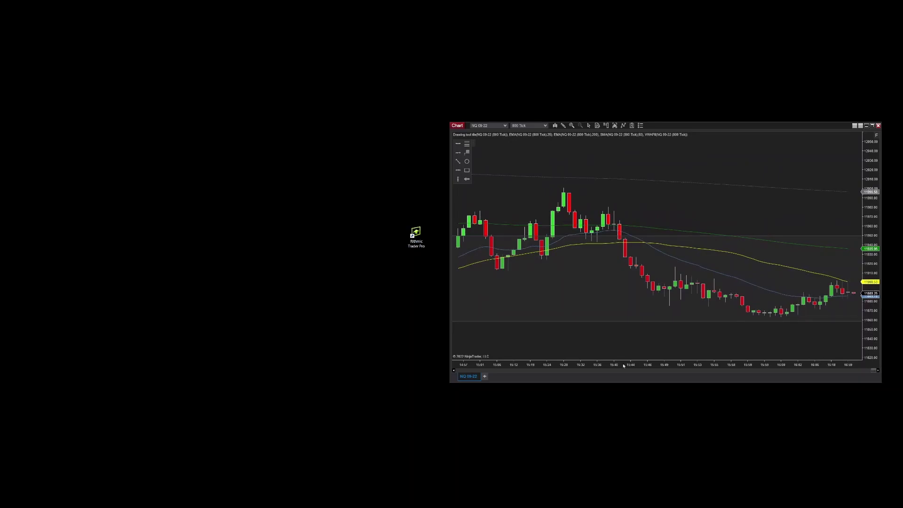
{"action": "left_click_drag", "start_coordinate": [568, 366], "coordinate": [621, 363]}
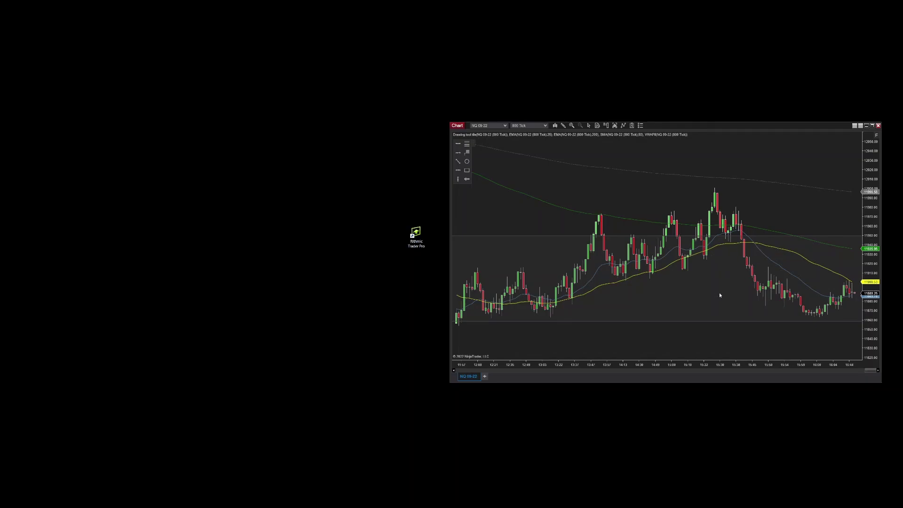
{"action": "left_click_drag", "start_coordinate": [719, 296], "coordinate": [659, 295]}
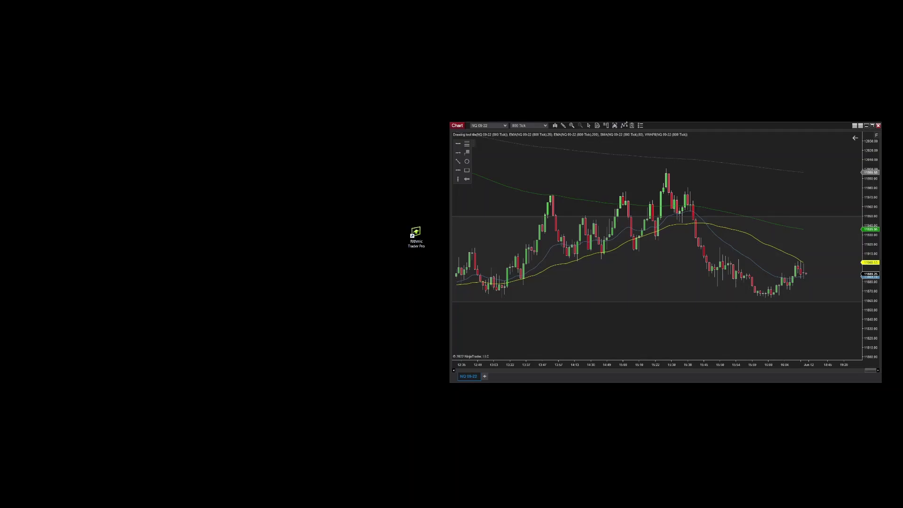
Enable Trend channel in the drawing tool tile indicator's drawing tools and accept the change
{"action": "left_click", "coordinate": [623, 126]}
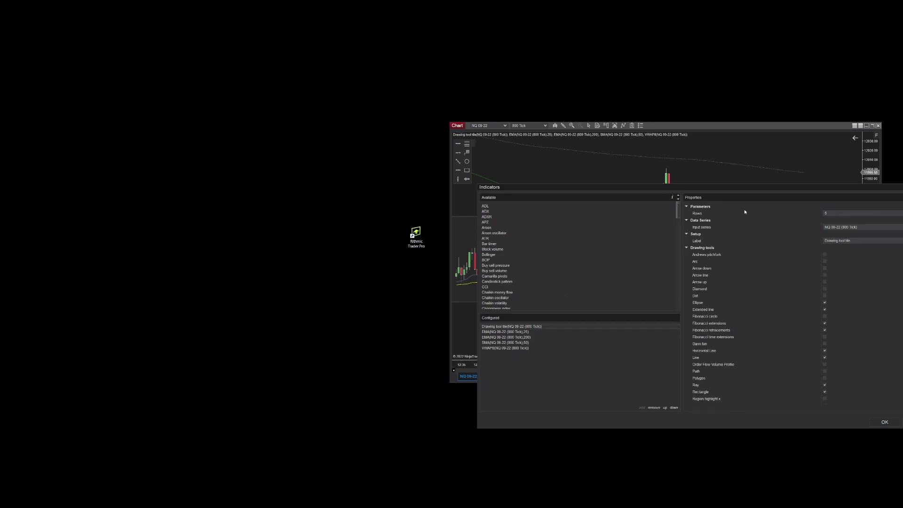
{"action": "left_click_drag", "start_coordinate": [736, 185], "coordinate": [665, 147]}
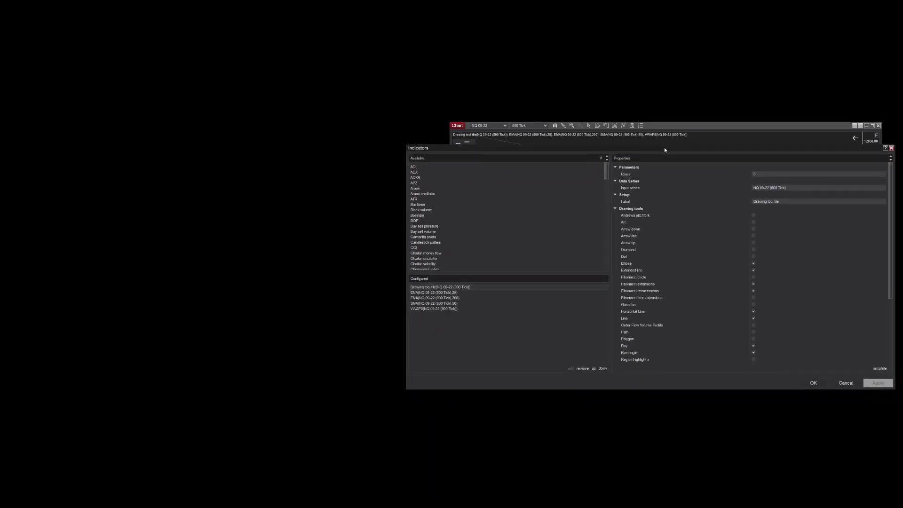
{"action": "scroll", "coordinate": [728, 267], "scroll_direction": "down", "scroll_amount": 5}
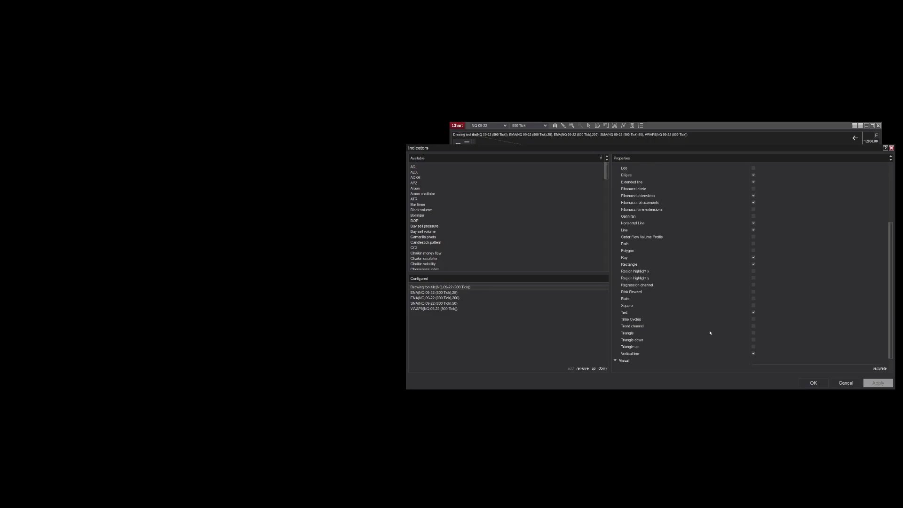
{"action": "scroll", "coordinate": [704, 333], "scroll_direction": "down", "scroll_amount": 1}
{"action": "left_click", "coordinate": [753, 312]}
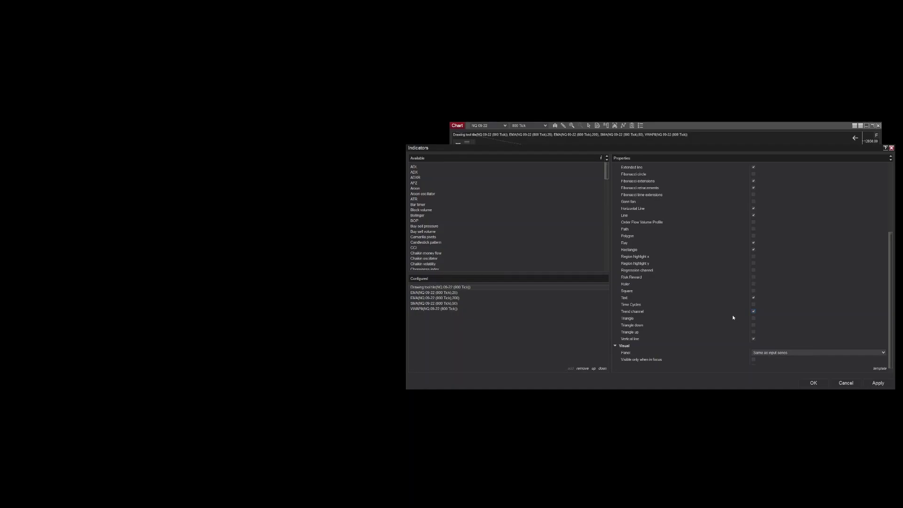
{"action": "left_click", "coordinate": [812, 383]}
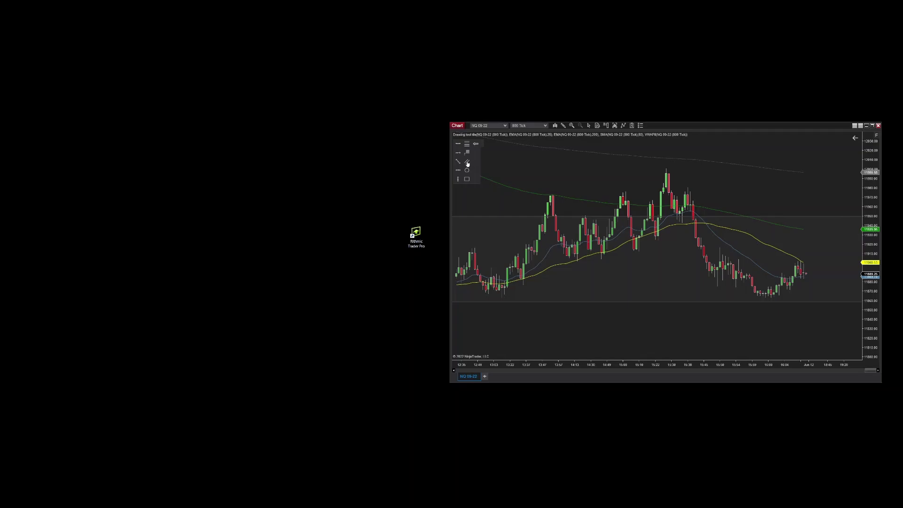
Draw a trend channel around the most recent bars and delete it
{"action": "left_click", "coordinate": [770, 298]}
{"action": "left_click", "coordinate": [824, 264]}
{"action": "left_click", "coordinate": [734, 303]}
{"action": "left_click", "coordinate": [817, 249]}
{"action": "key", "text": "Delete"}
Duplicate the NQ 09-22 chart window and move the copy clear of the original's title bar
{"action": "left_click", "coordinate": [459, 127]}
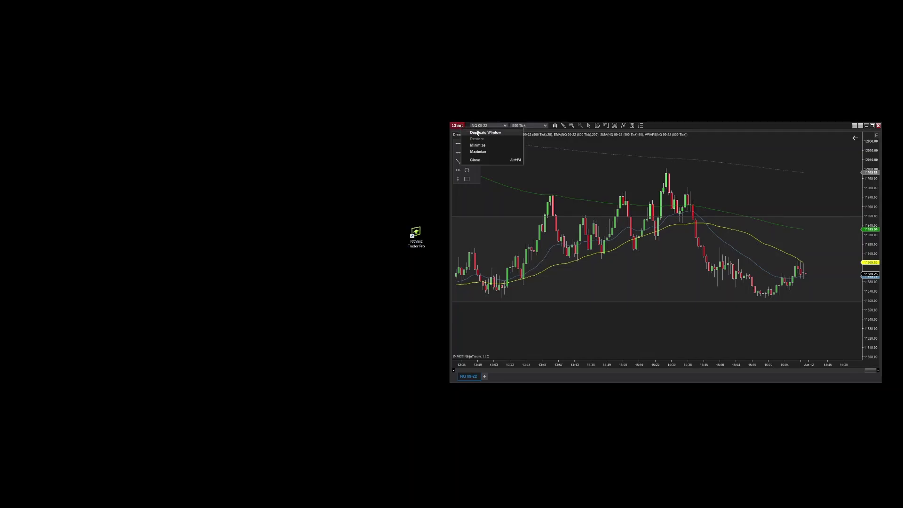
{"action": "left_click", "coordinate": [476, 133]}
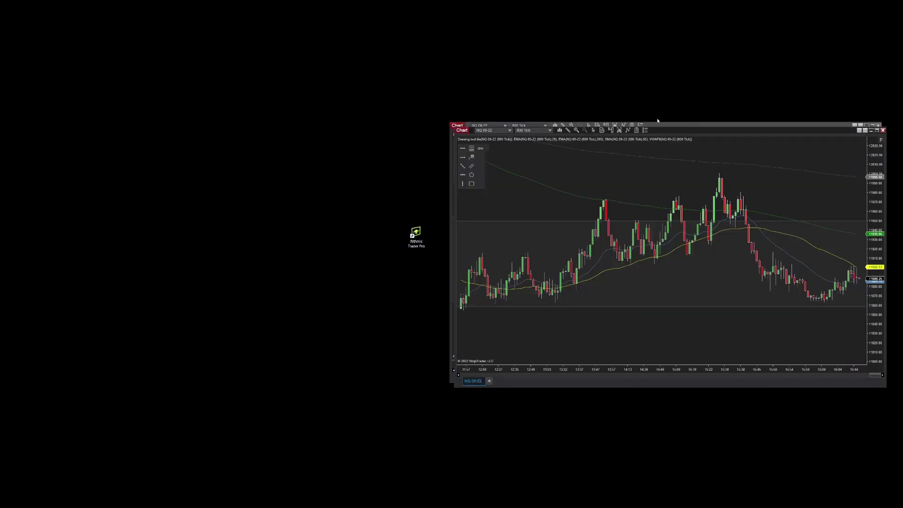
{"action": "left_click_drag", "start_coordinate": [666, 129], "coordinate": [637, 168]}
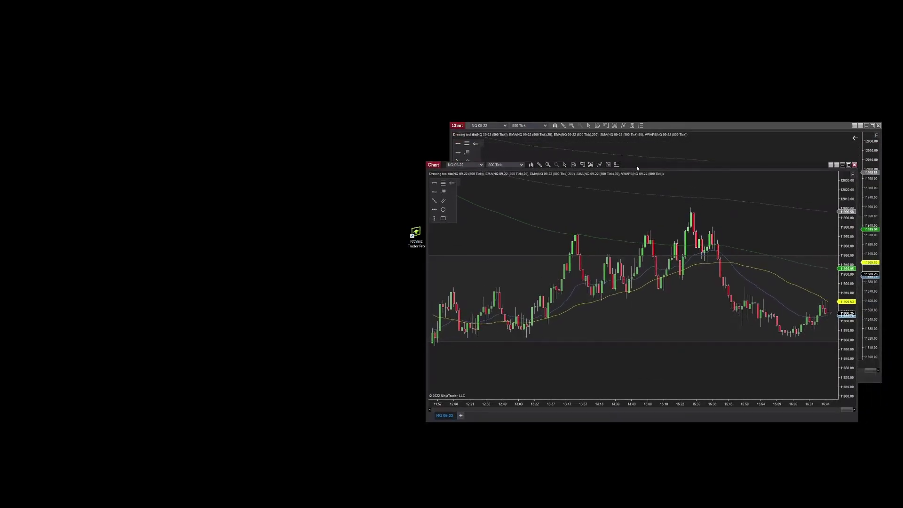
Review the predefined Tick values in the duplicated chart's interval configuration and close it with OK
{"action": "left_click", "coordinate": [521, 165]}
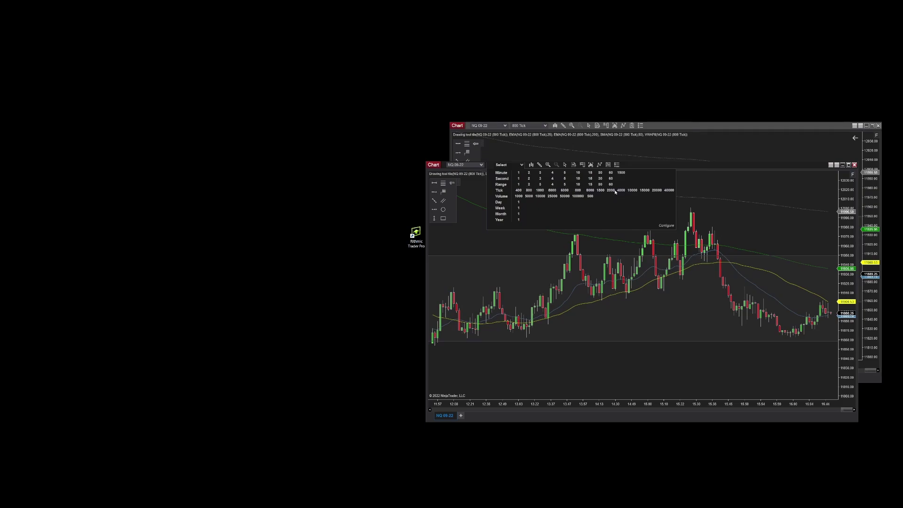
{"action": "left_click", "coordinate": [665, 225]}
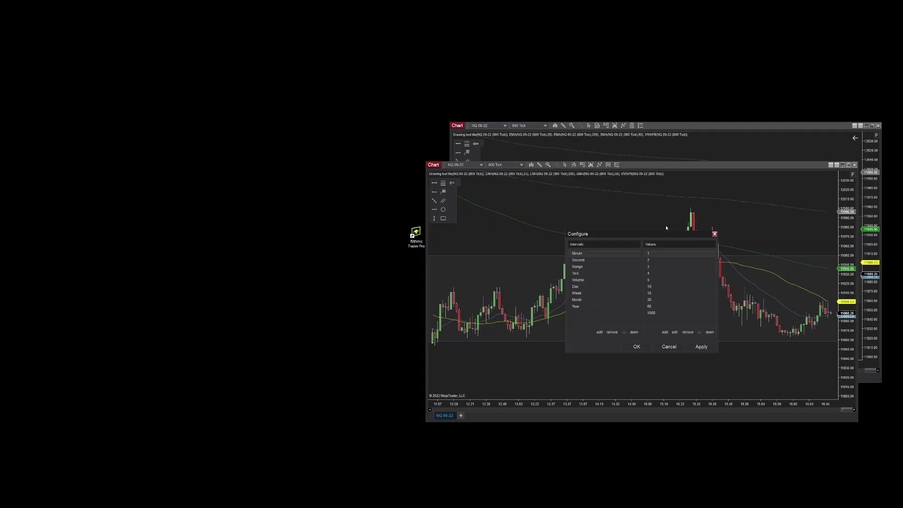
{"action": "left_click", "coordinate": [579, 274]}
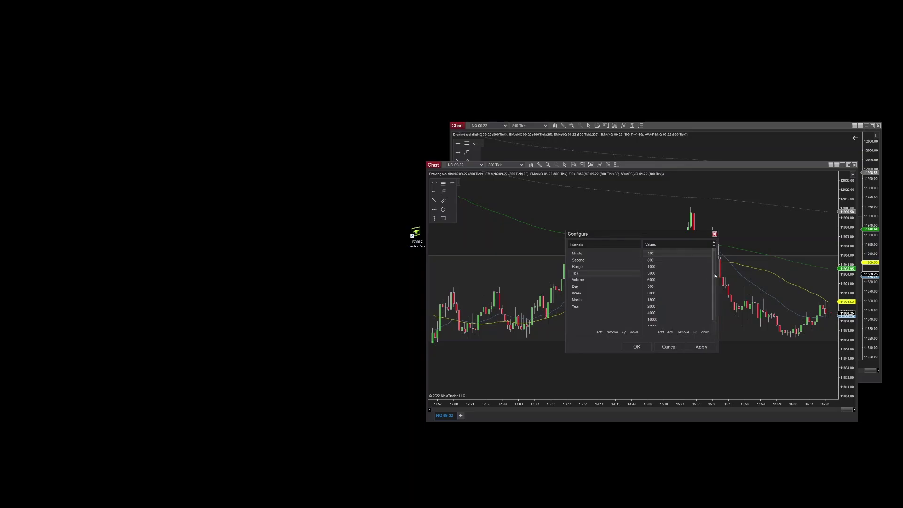
{"action": "scroll", "coordinate": [657, 297], "scroll_direction": "down", "scroll_amount": 1}
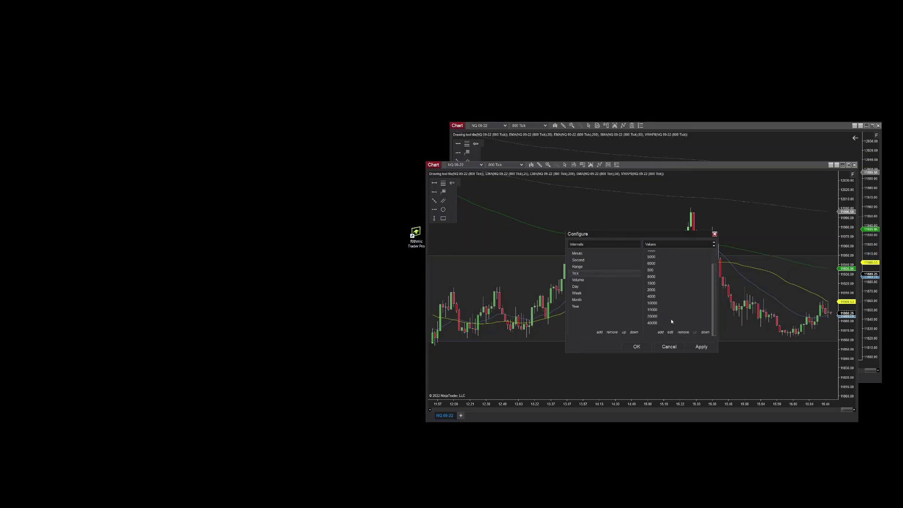
{"action": "left_click", "coordinate": [637, 347]}
Set the duplicated chart's interval to 4000 Tick and place its window beside the 800 Tick chart, aligned with its top edge
{"action": "left_click", "coordinate": [521, 165]}
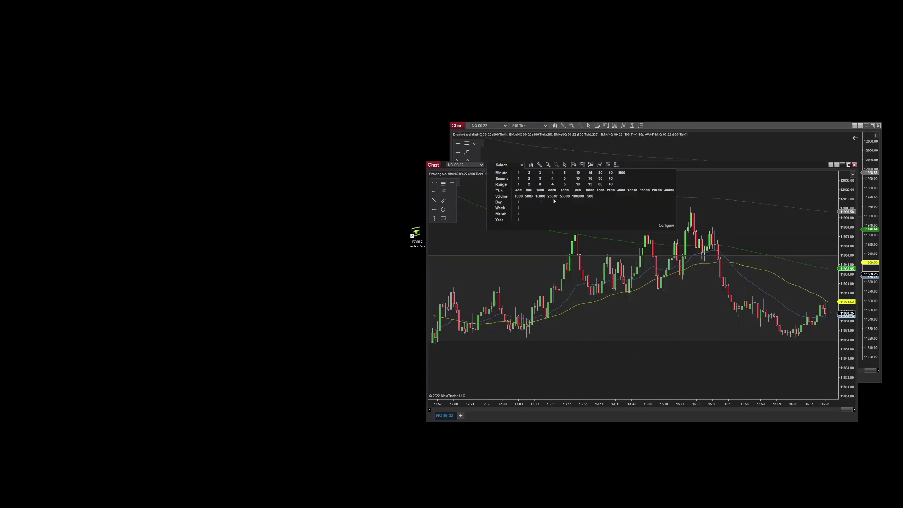
{"action": "left_click", "coordinate": [620, 190]}
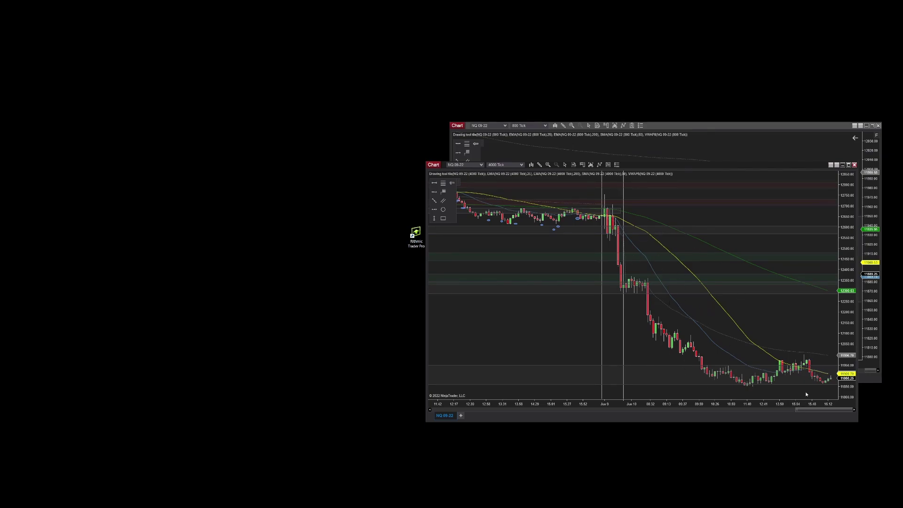
{"action": "left_click_drag", "start_coordinate": [740, 164], "coordinate": [686, 172]}
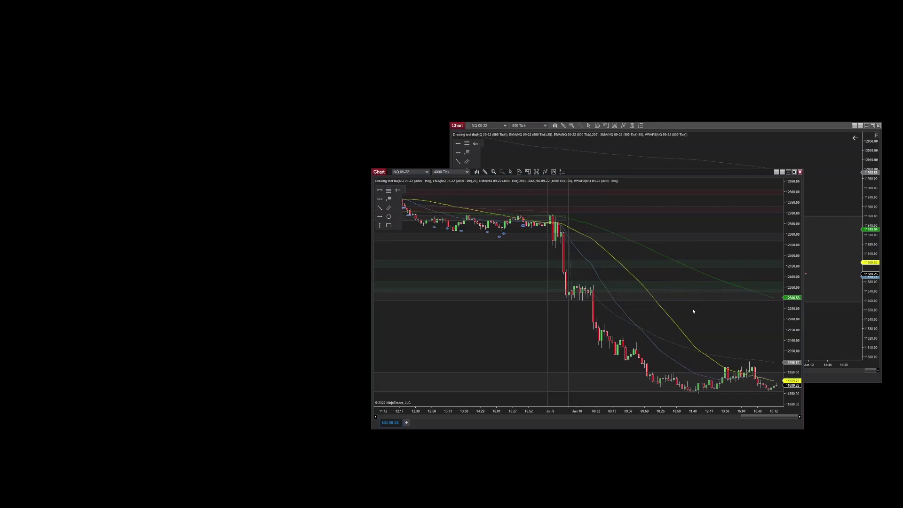
{"action": "left_click_drag", "start_coordinate": [689, 173], "coordinate": [334, 123]}
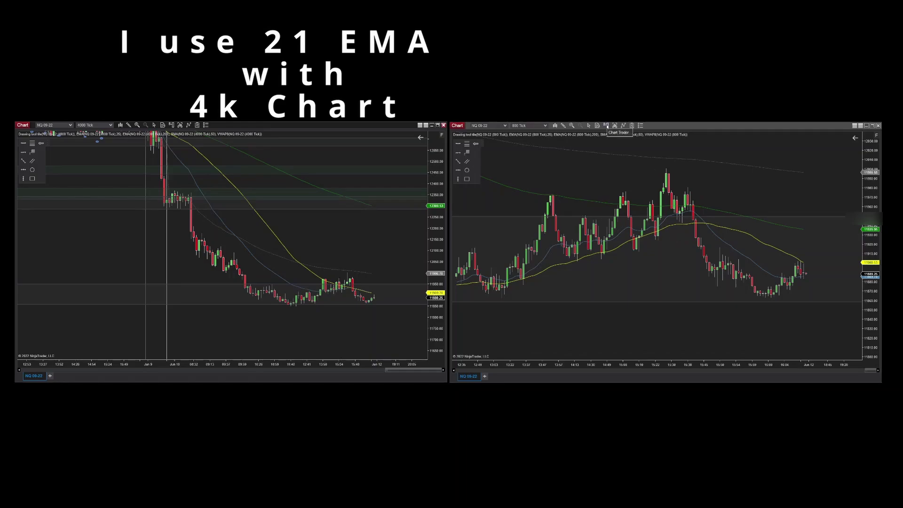
Show Chart Trader on the 800 Tick chart and select the simulation account for trading
{"action": "left_click", "coordinate": [607, 126]}
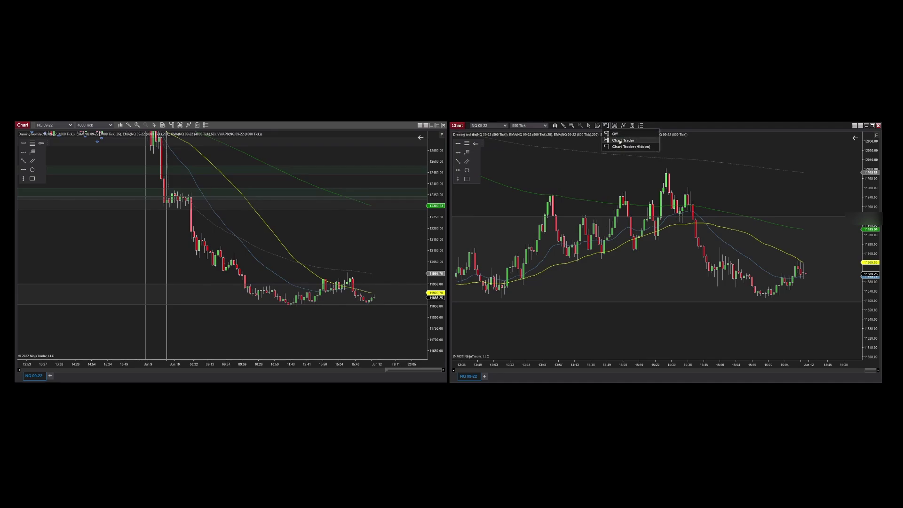
{"action": "left_click", "coordinate": [620, 140]}
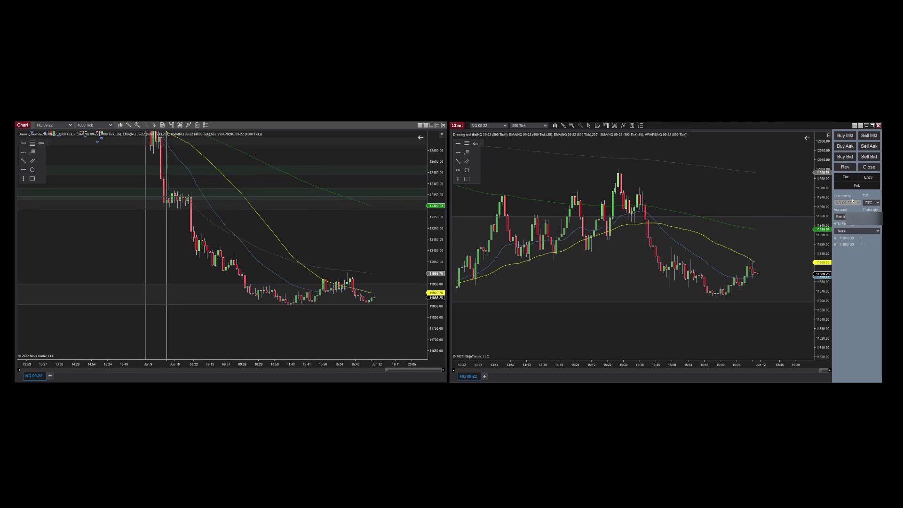
{"action": "left_click", "coordinate": [840, 216]}
{"action": "left_click", "coordinate": [840, 213]}
{"action": "left_click", "coordinate": [844, 217]}
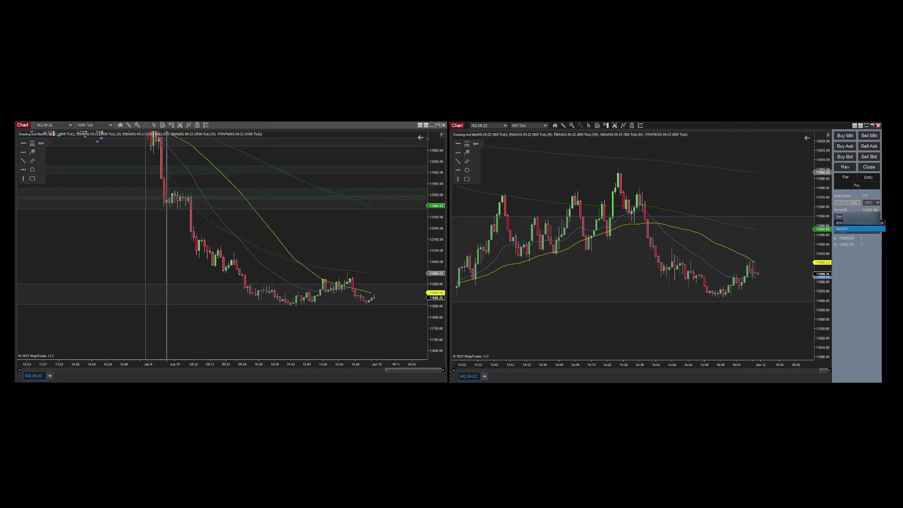
{"action": "left_click", "coordinate": [858, 223]}
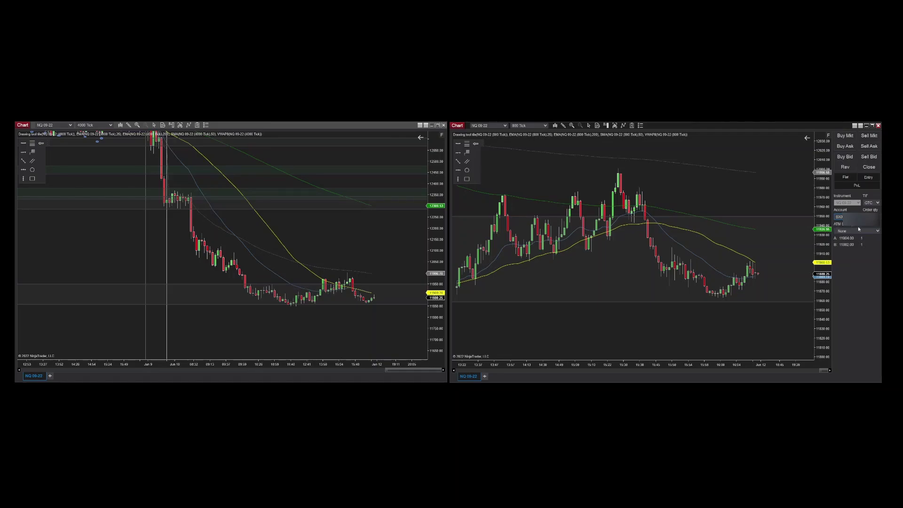
Select the NQ 1 ATM strategy and check the available parameter types, keeping Currency
{"action": "left_click", "coordinate": [877, 231]}
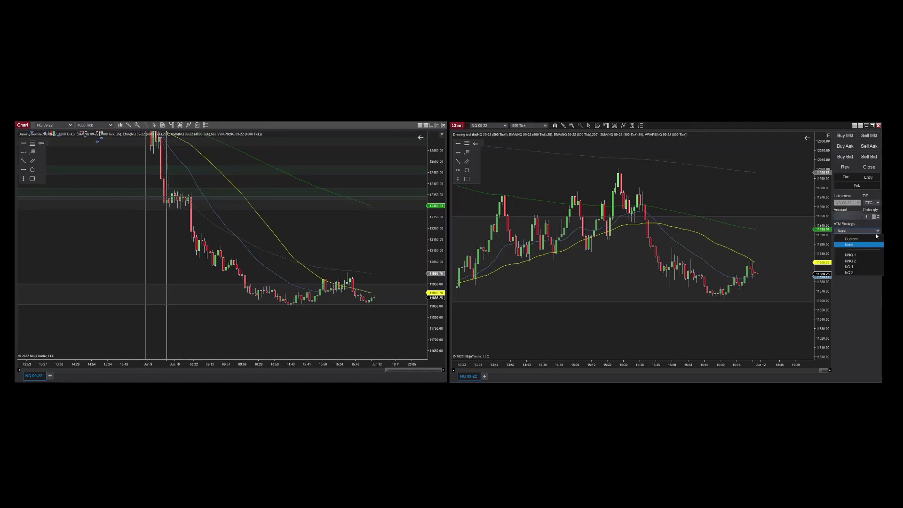
{"action": "left_click", "coordinate": [853, 267]}
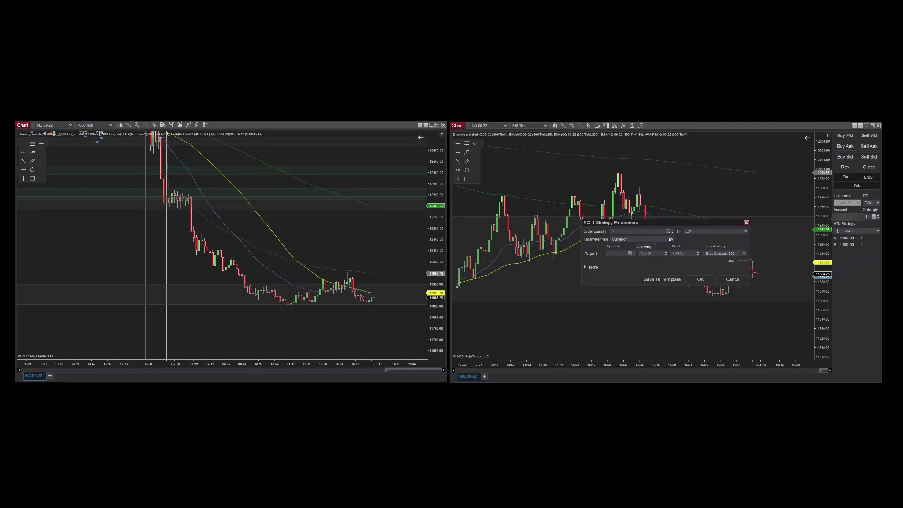
{"action": "left_click", "coordinate": [671, 239]}
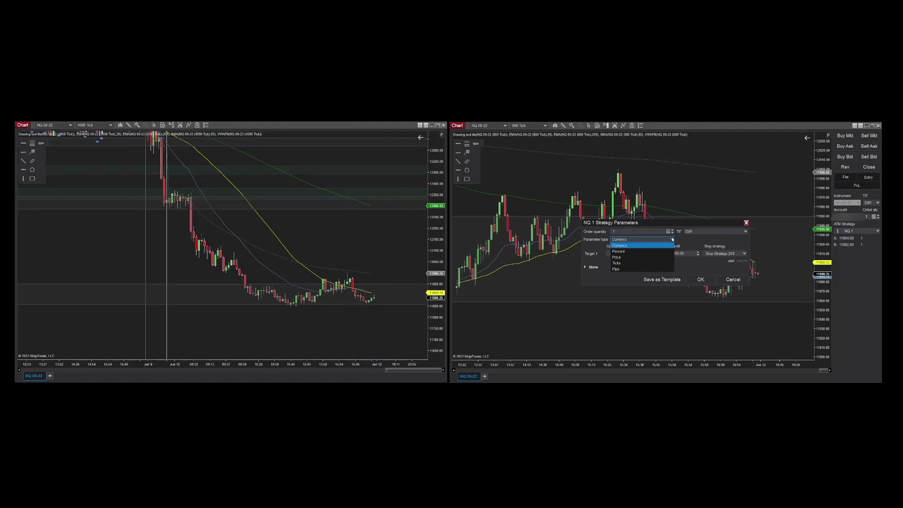
{"action": "left_click", "coordinate": [672, 240]}
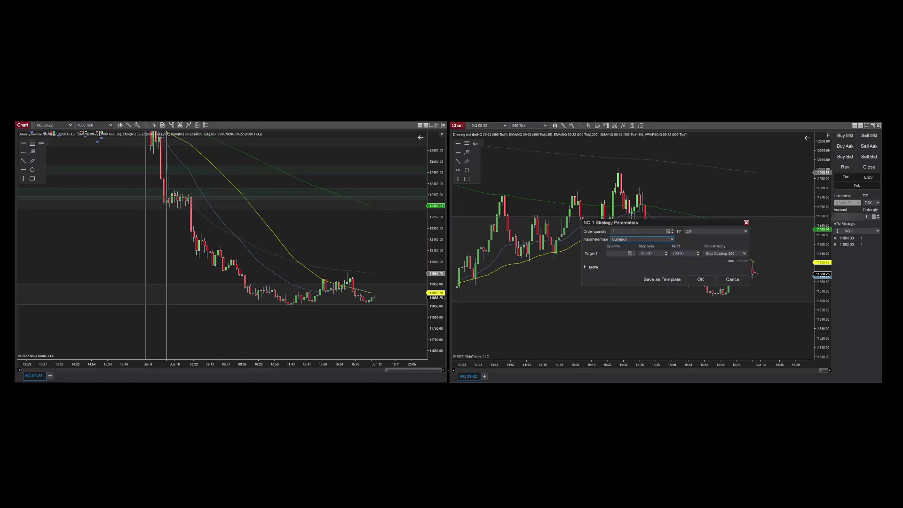
Examine the Stop Strategy 240 parameters and the ATM template save dialog, cancelling out of all NQ 1 strategy dialogs
{"action": "left_click", "coordinate": [710, 256]}
{"action": "left_click", "coordinate": [724, 261]}
{"action": "left_click", "coordinate": [737, 254]}
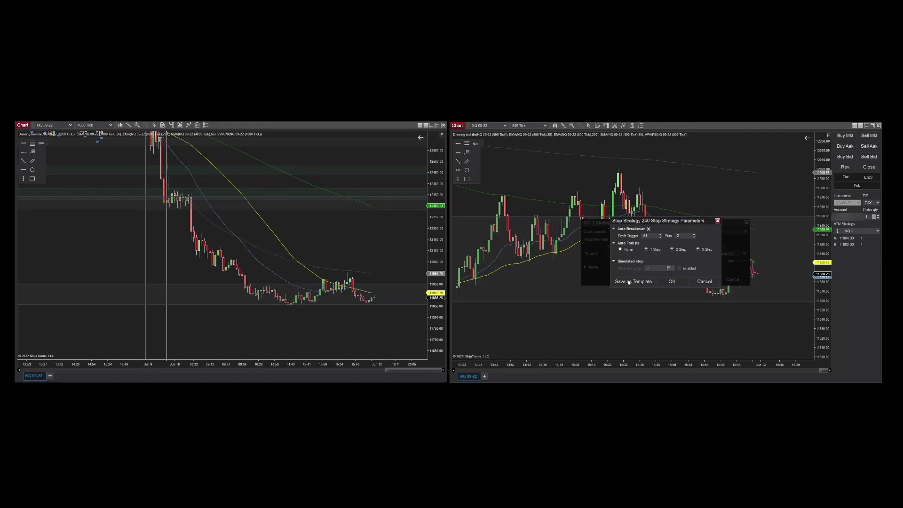
{"action": "left_click", "coordinate": [705, 282]}
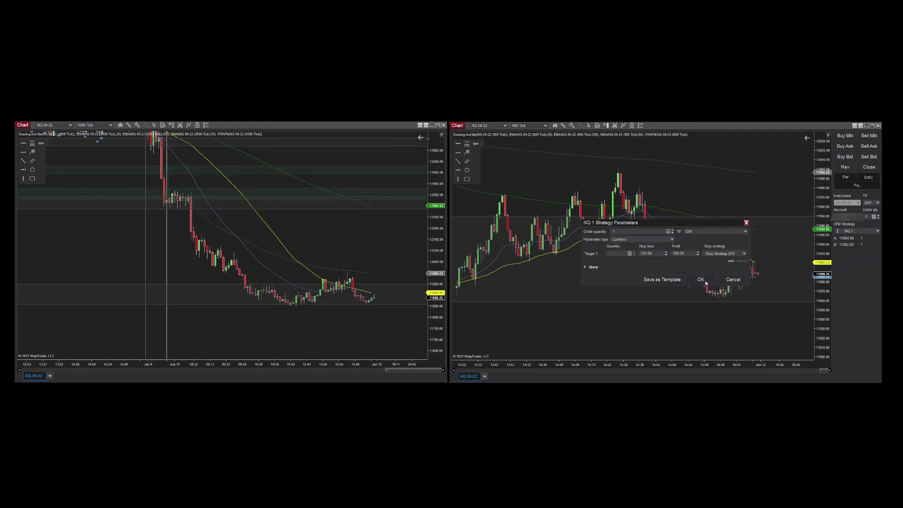
{"action": "left_click", "coordinate": [668, 280]}
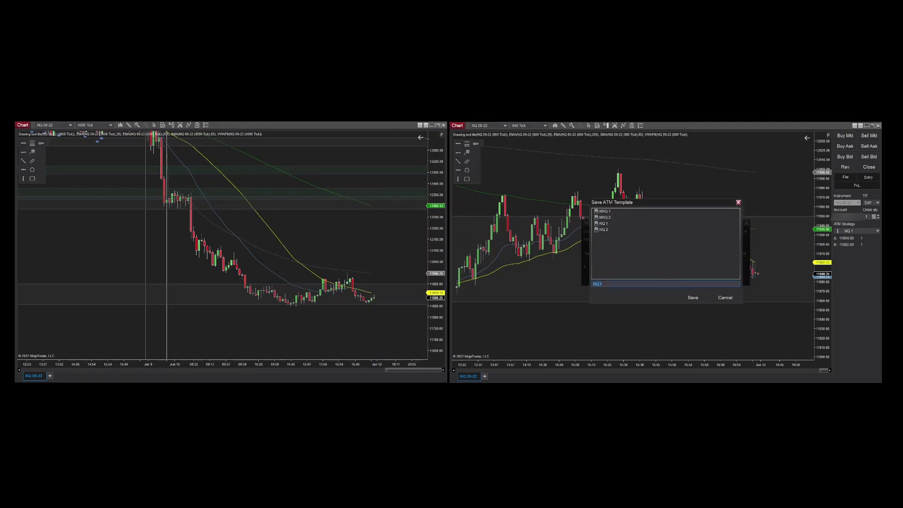
{"action": "left_click", "coordinate": [725, 298]}
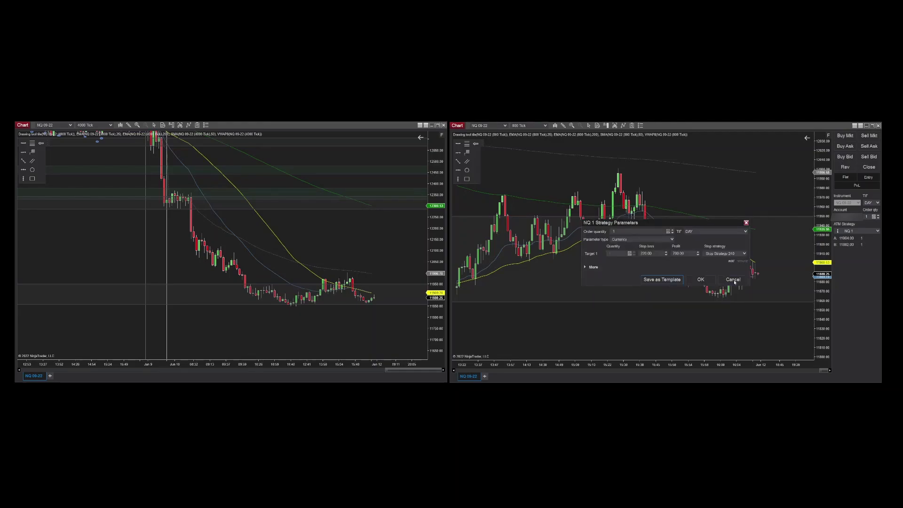
{"action": "left_click", "coordinate": [734, 280]}
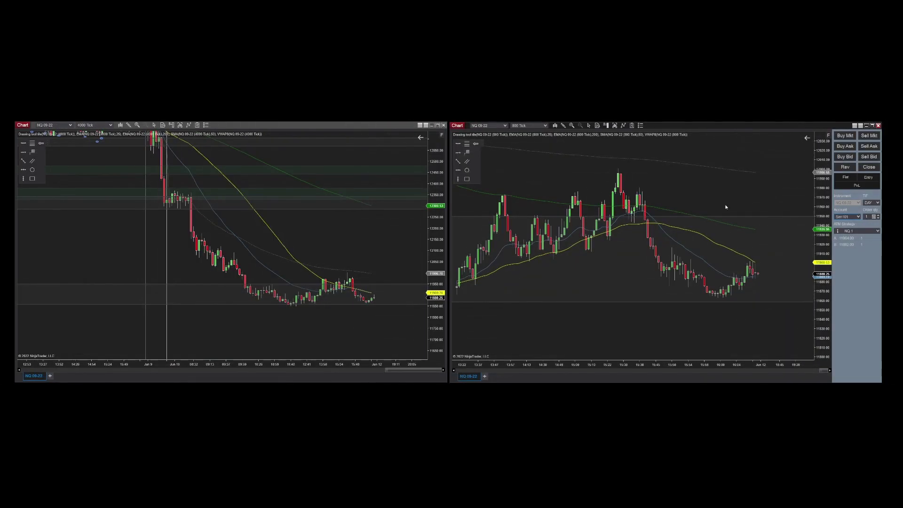
Place a sell limit order for 1 contract above the current price, move it down near the green moving average, and cancel it
{"action": "right_click", "coordinate": [716, 194]}
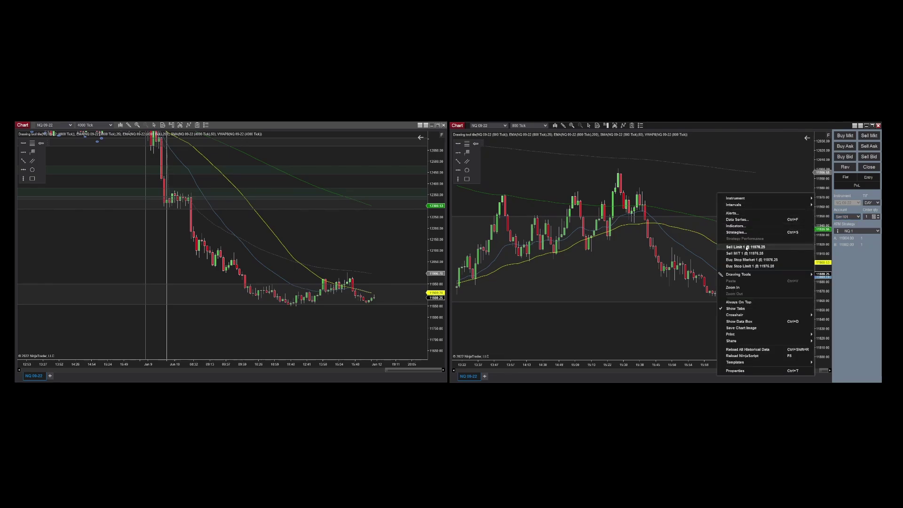
{"action": "left_click", "coordinate": [746, 248]}
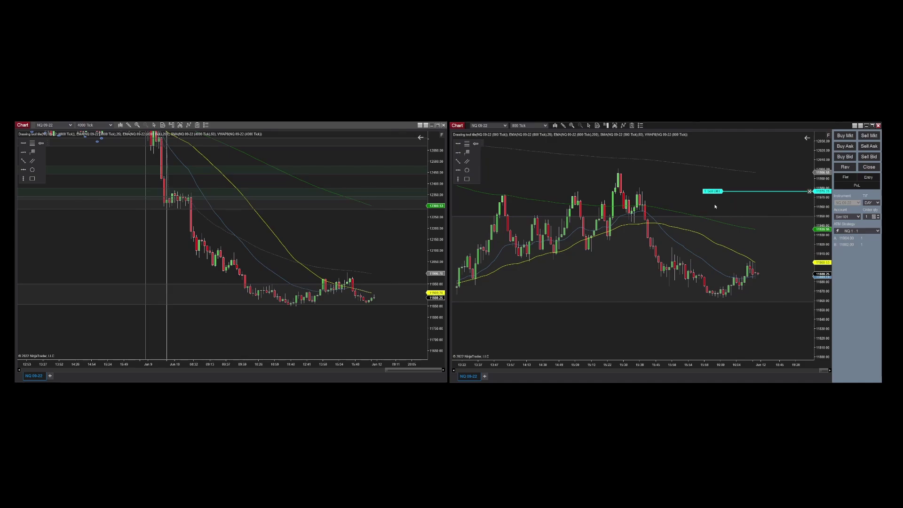
{"action": "left_click_drag", "start_coordinate": [711, 192], "coordinate": [713, 233]}
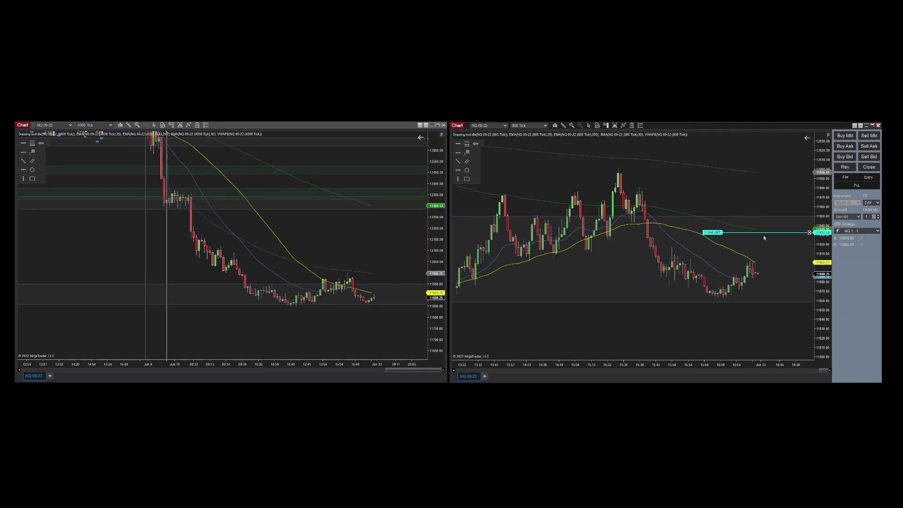
{"action": "left_click", "coordinate": [809, 233]}
Examine the Chart Trader properties, including the general options and order line styles, and cancel without changes
{"action": "right_click", "coordinate": [850, 261]}
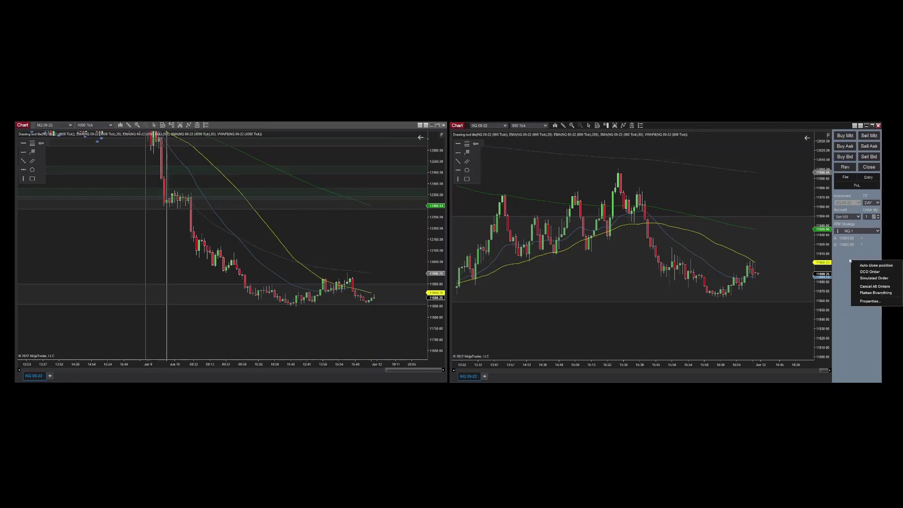
{"action": "left_click", "coordinate": [863, 302]}
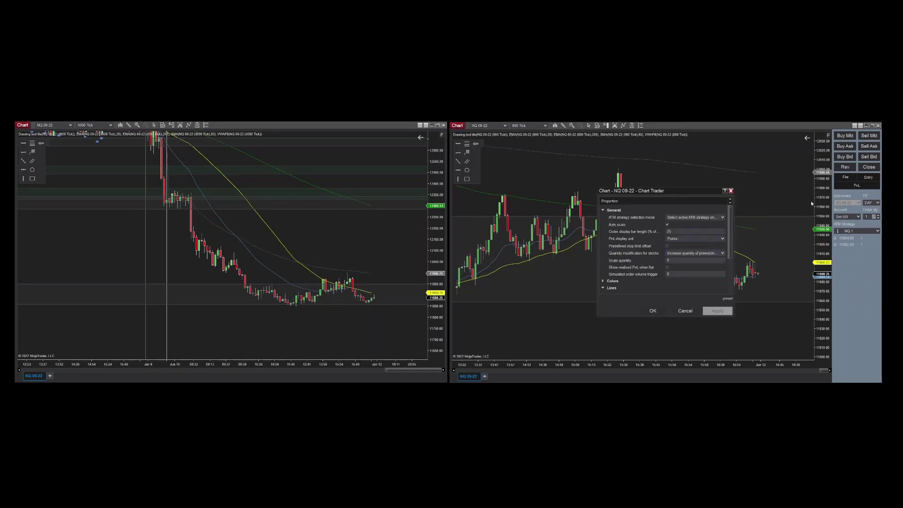
{"action": "scroll", "coordinate": [674, 250], "scroll_direction": "down", "scroll_amount": 3}
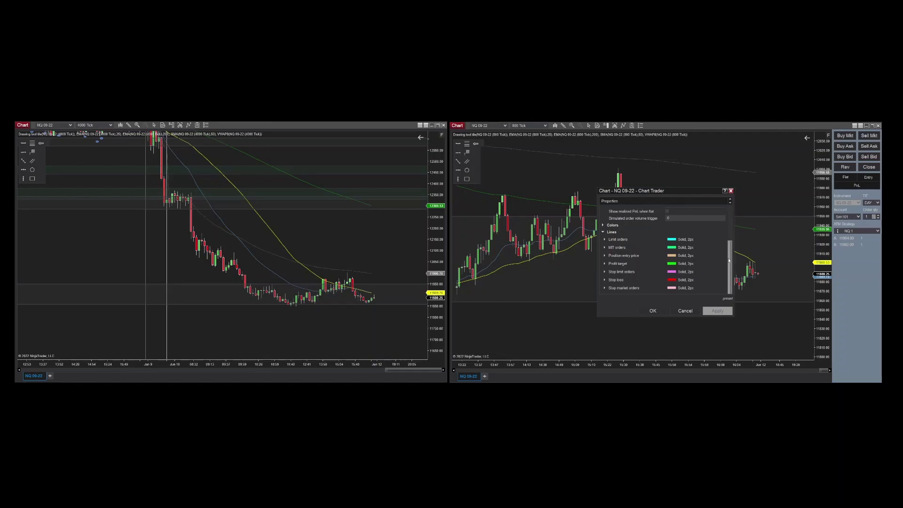
{"action": "left_click_drag", "start_coordinate": [730, 259], "coordinate": [732, 222]}
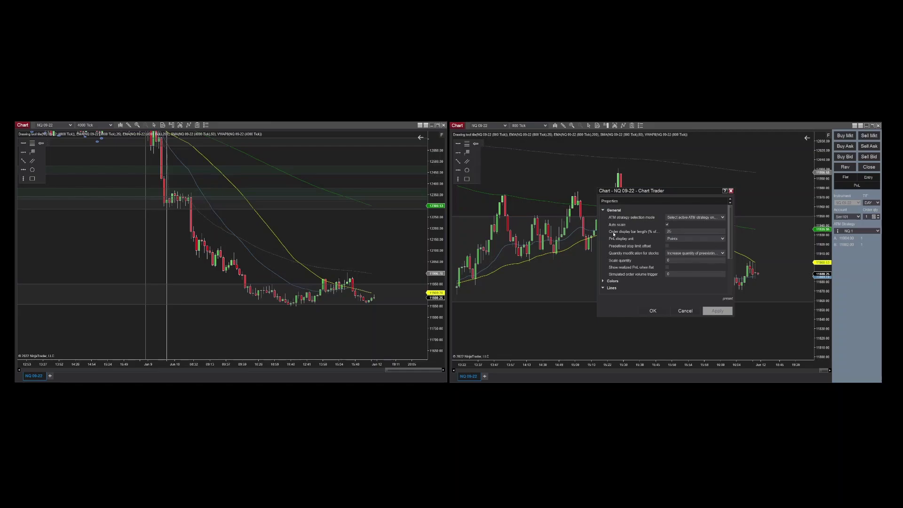
{"action": "left_click", "coordinate": [689, 310]}
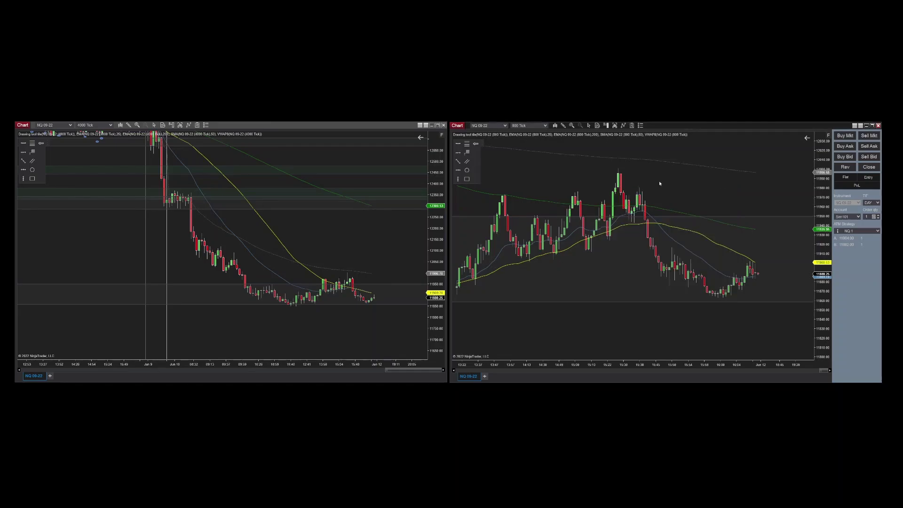